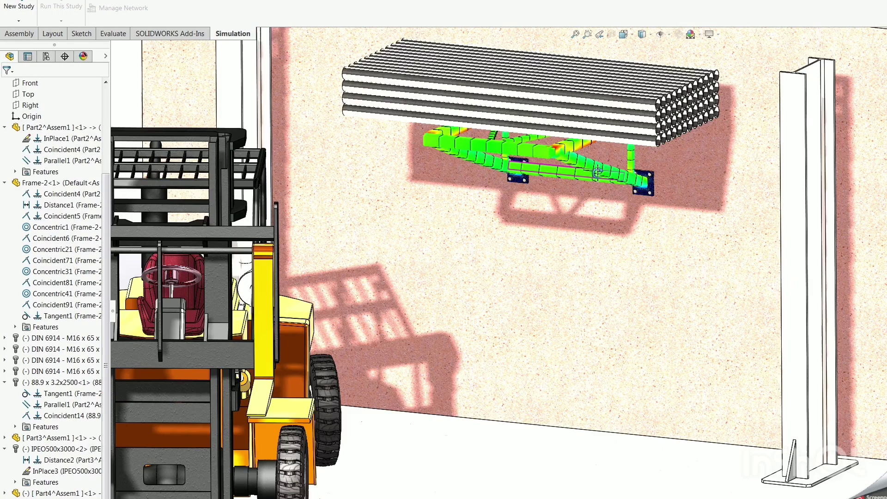
Open the Frame-2 weldment bracket part on its own from the assembly.
{"action": "middle_click_drag", "start_coordinate": [597, 172], "coordinate": [595, 148]}
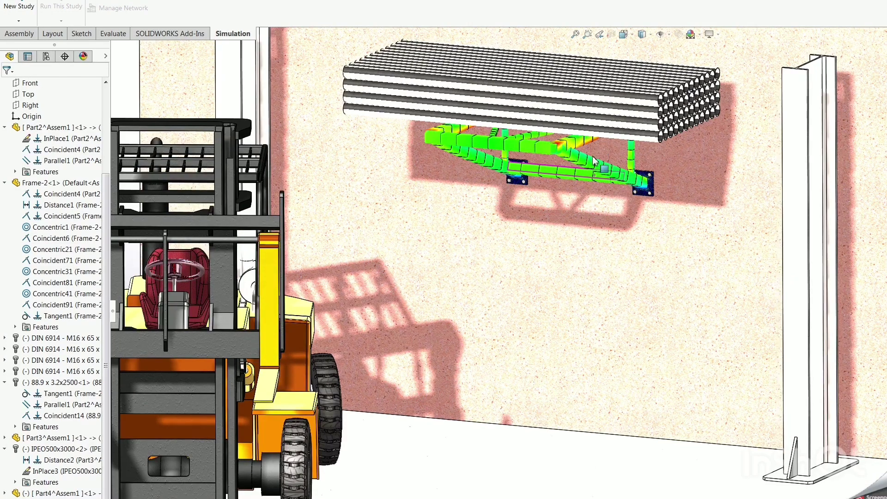
{"action": "middle_click_drag", "start_coordinate": [597, 172], "coordinate": [595, 185]}
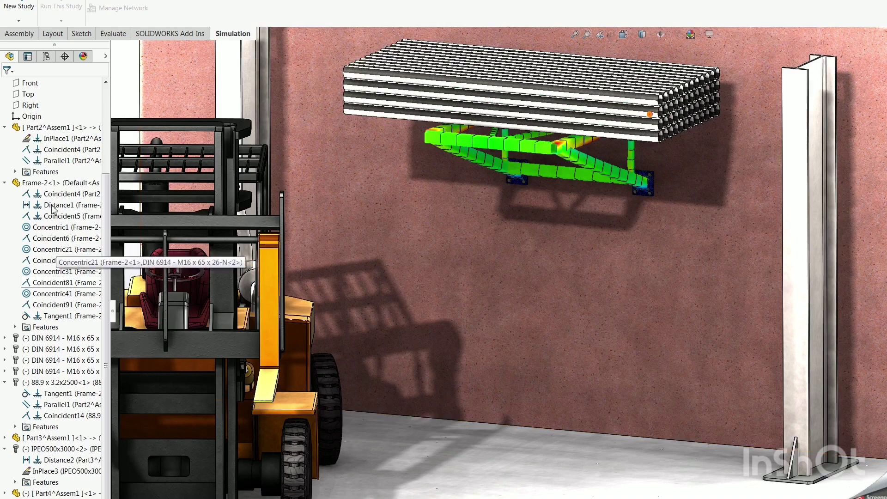
{"action": "left_click", "coordinate": [45, 183]}
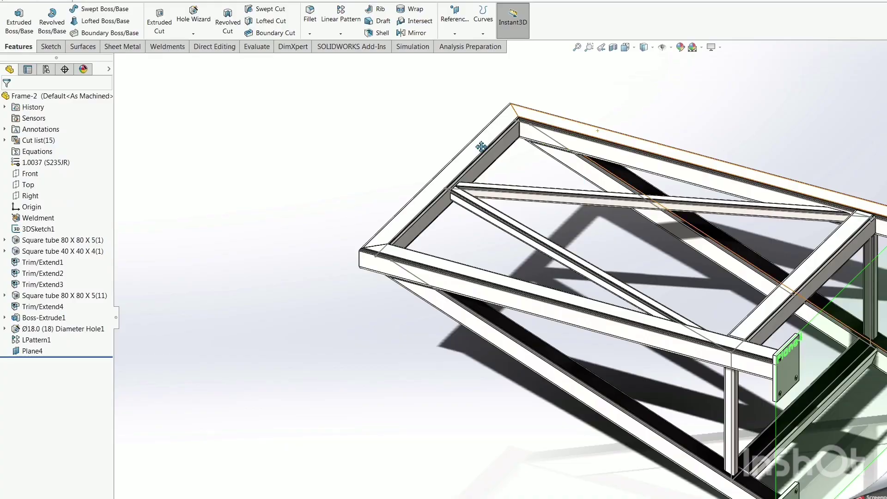
{"action": "mouse_move", "coordinate": [481, 143]}
{"action": "middle_mouse_down"}
{"action": "mouse_move", "coordinate": [429, 119]}
{"action": "mouse_move", "coordinate": [573, 147]}
{"action": "mouse_move", "coordinate": [583, 123]}
{"action": "mouse_move", "coordinate": [600, 115]}
{"action": "middle_mouse_up"}
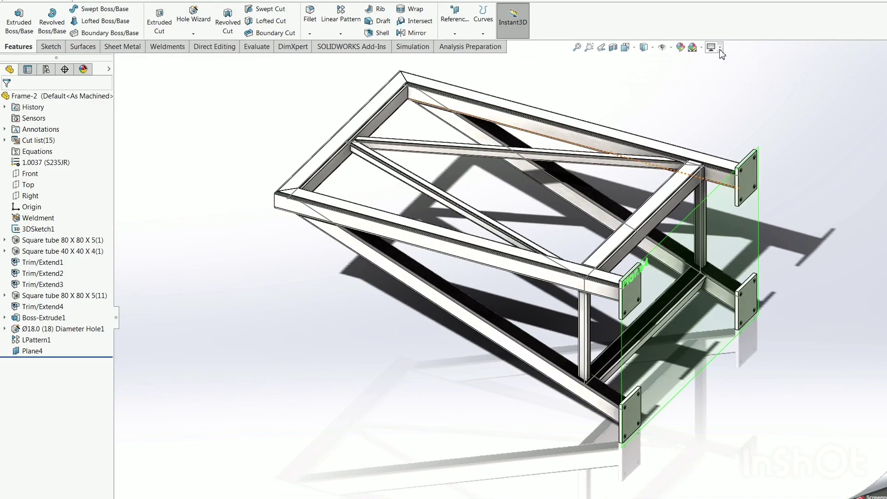
Turn off RealView Graphics so the tubes display in matte grey.
{"action": "left_click", "coordinate": [714, 47]}
{"action": "left_click", "coordinate": [732, 59]}
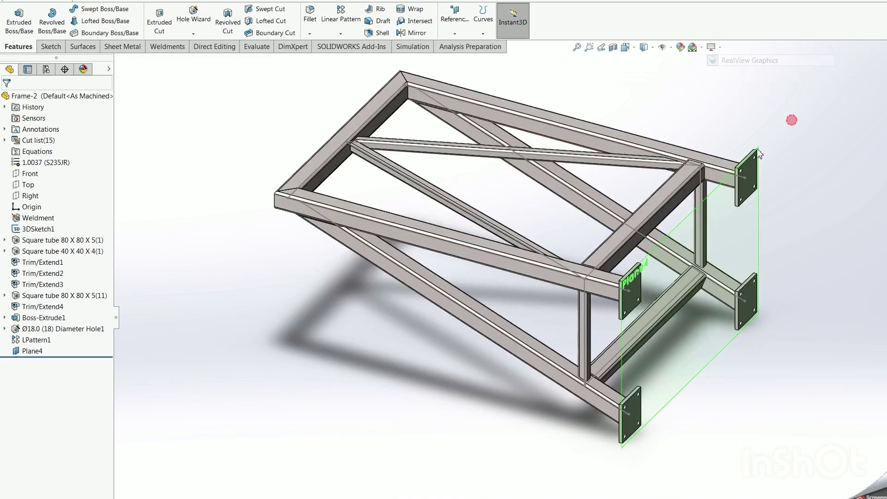
{"action": "mouse_move", "coordinate": [545, 203]}
{"action": "middle_mouse_down"}
{"action": "mouse_move", "coordinate": [525, 210]}
{"action": "mouse_move", "coordinate": [560, 220]}
{"action": "mouse_move", "coordinate": [560, 234]}
{"action": "middle_mouse_up"}
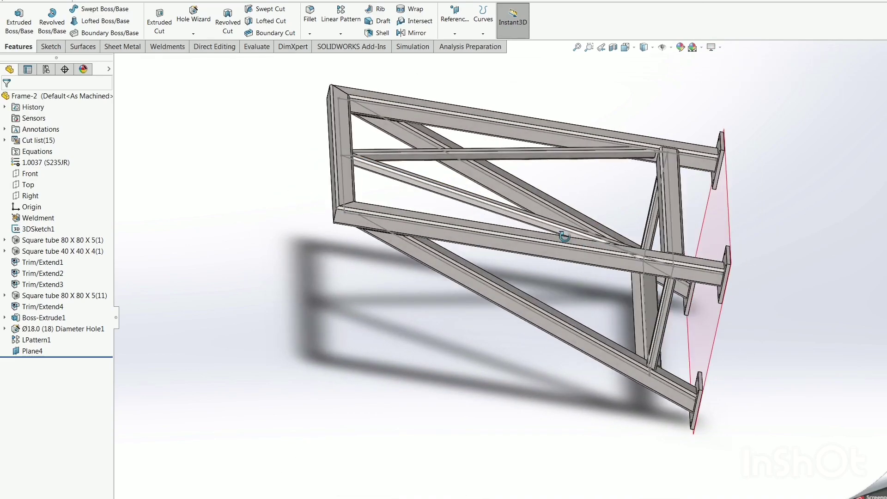
Roll the history back to 3DSketch1 to view the 1350 dimension, then restore it fully.
{"action": "left_click", "coordinate": [39, 230]}
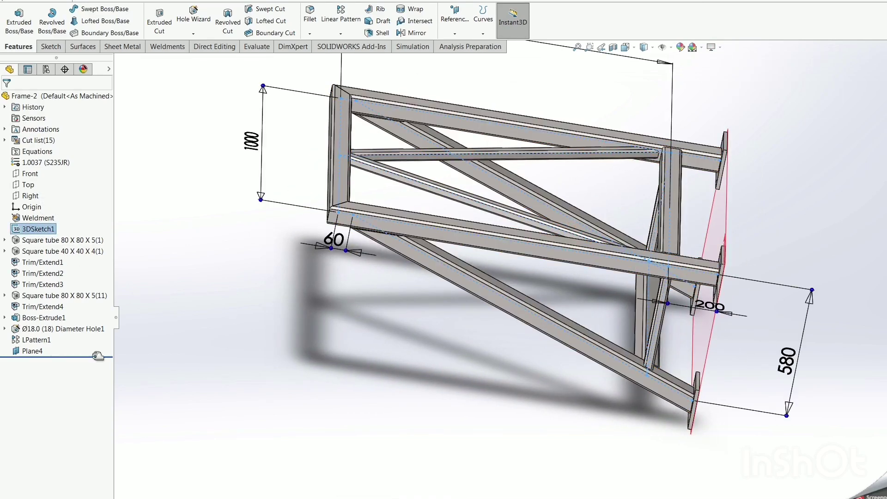
{"action": "left_click_drag", "start_coordinate": [98, 355], "coordinate": [40, 223]}
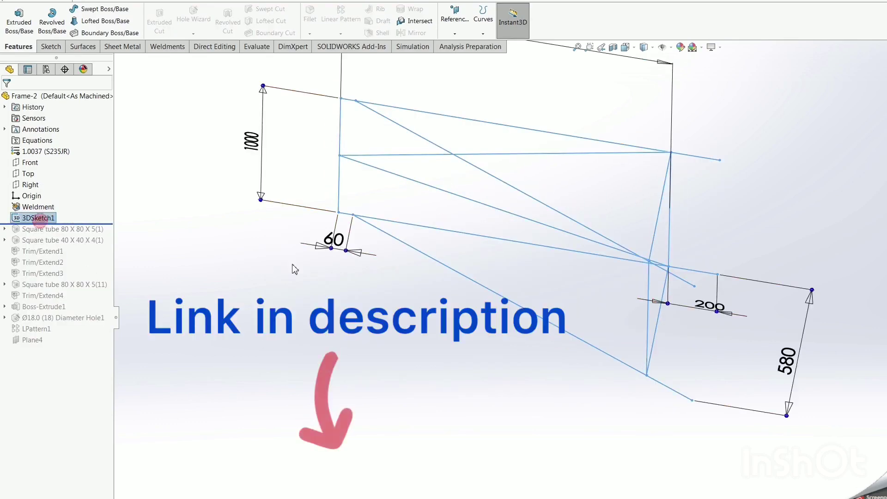
{"action": "middle_click_drag", "start_coordinate": [294, 269], "coordinate": [360, 282]}
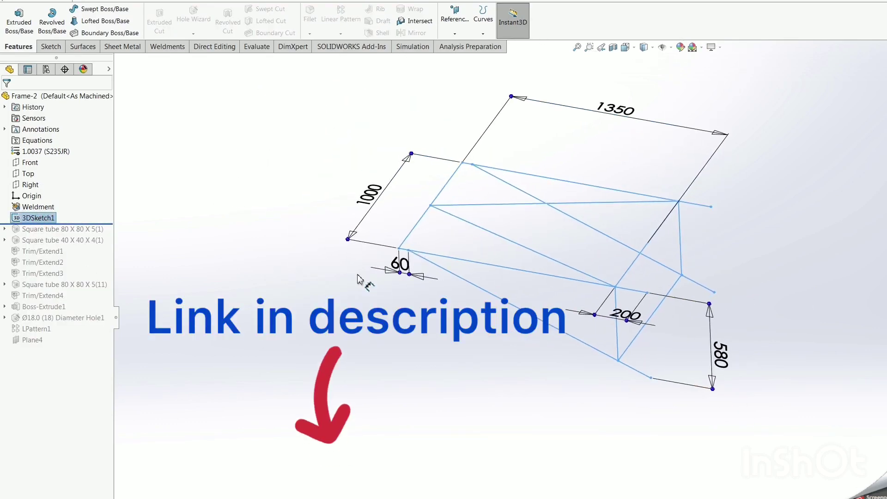
{"action": "left_click_drag", "start_coordinate": [93, 224], "coordinate": [58, 347]}
{"action": "mouse_move", "coordinate": [321, 285]}
{"action": "middle_mouse_down"}
{"action": "mouse_move", "coordinate": [247, 269]}
{"action": "mouse_move", "coordinate": [254, 287]}
{"action": "middle_mouse_up"}
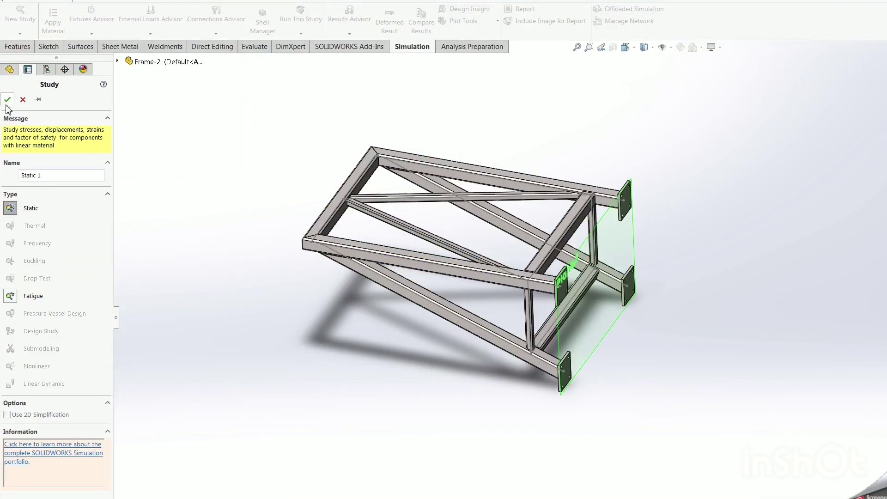
Confirm the Static 1 study and bring up the Fixtures options in the study tree.
{"action": "left_click", "coordinate": [7, 100]}
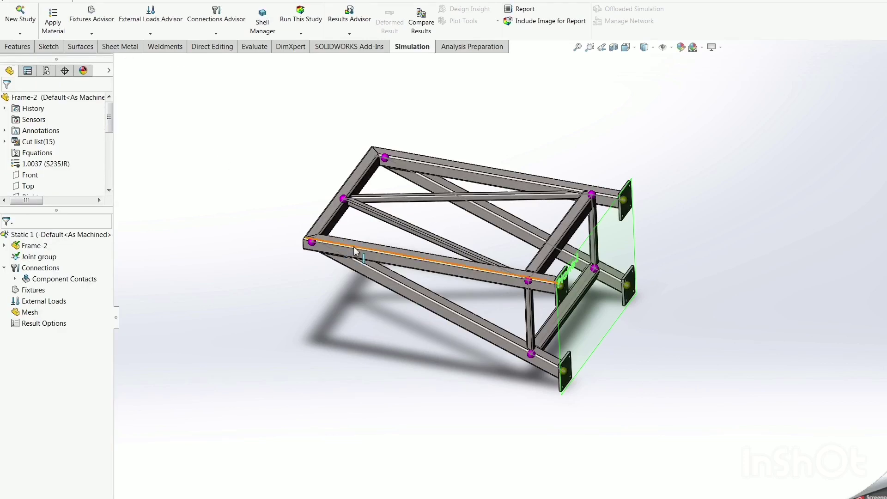
{"action": "mouse_move", "coordinate": [363, 258]}
{"action": "middle_mouse_down"}
{"action": "mouse_move", "coordinate": [414, 217]}
{"action": "mouse_move", "coordinate": [397, 226]}
{"action": "mouse_move", "coordinate": [423, 221]}
{"action": "mouse_move", "coordinate": [324, 248]}
{"action": "middle_mouse_up"}
{"action": "scroll", "coordinate": [394, 227], "scroll_direction": "down", "scroll_amount": 4}
{"action": "scroll", "coordinate": [422, 221], "scroll_direction": "up", "scroll_amount": 3}
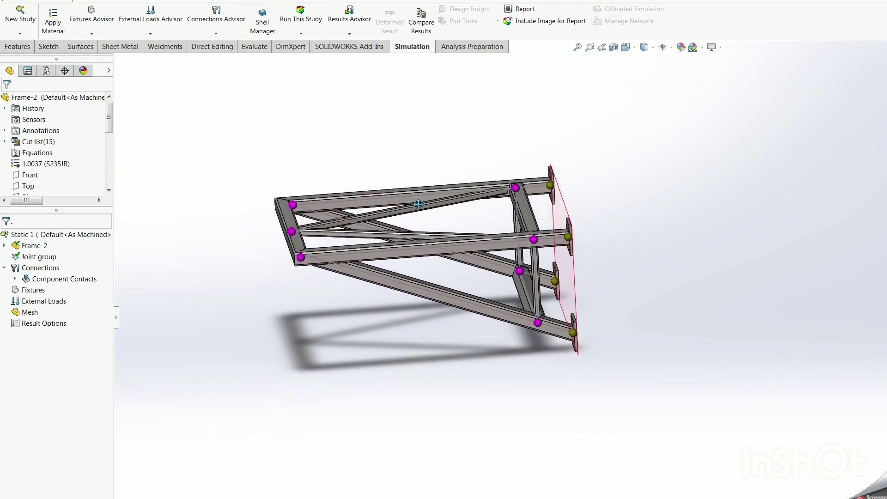
{"action": "right_click", "coordinate": [30, 290]}
Start a foundation bolt connector and select the end plate's bolt hole edge.
{"action": "left_click", "coordinate": [62, 380]}
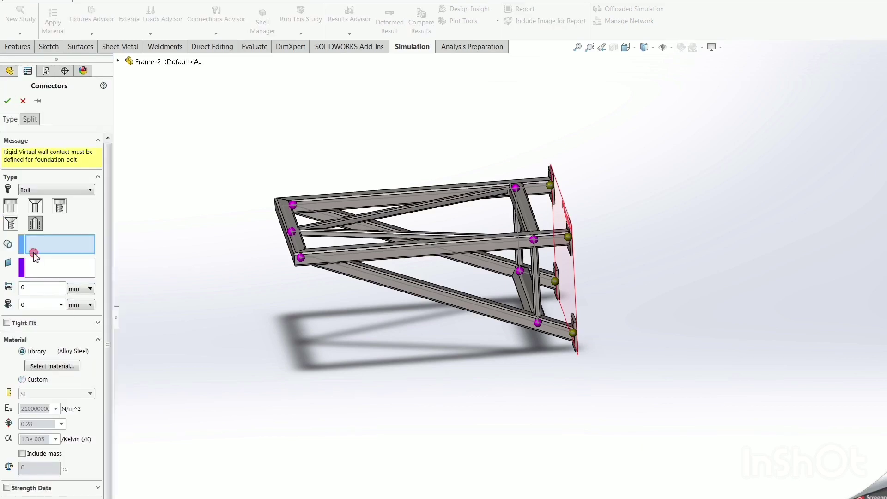
{"action": "scroll", "coordinate": [108, 297], "scroll_direction": "down", "scroll_amount": 1}
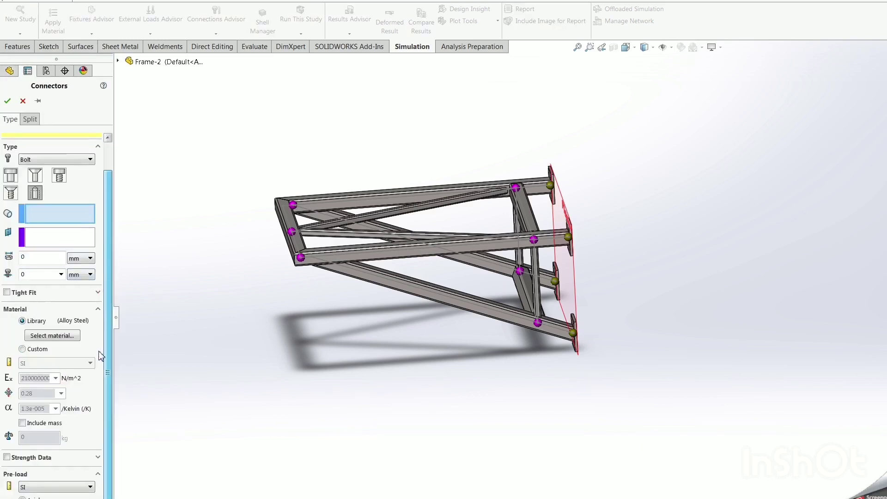
{"action": "scroll", "coordinate": [103, 353], "scroll_direction": "up", "scroll_amount": 1}
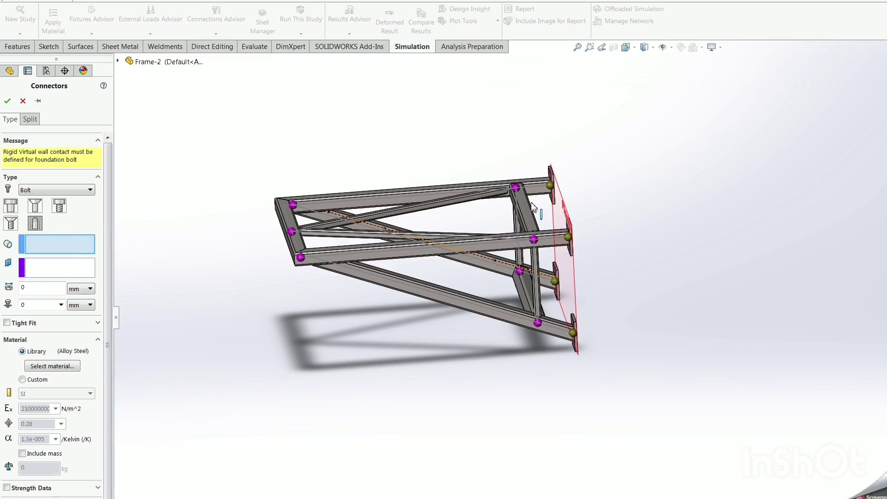
{"action": "scroll", "coordinate": [595, 185], "scroll_direction": "down", "scroll_amount": 4}
{"action": "middle_click_drag", "start_coordinate": [573, 291], "coordinate": [611, 287]}
{"action": "scroll", "coordinate": [593, 290], "scroll_direction": "down", "scroll_amount": 4}
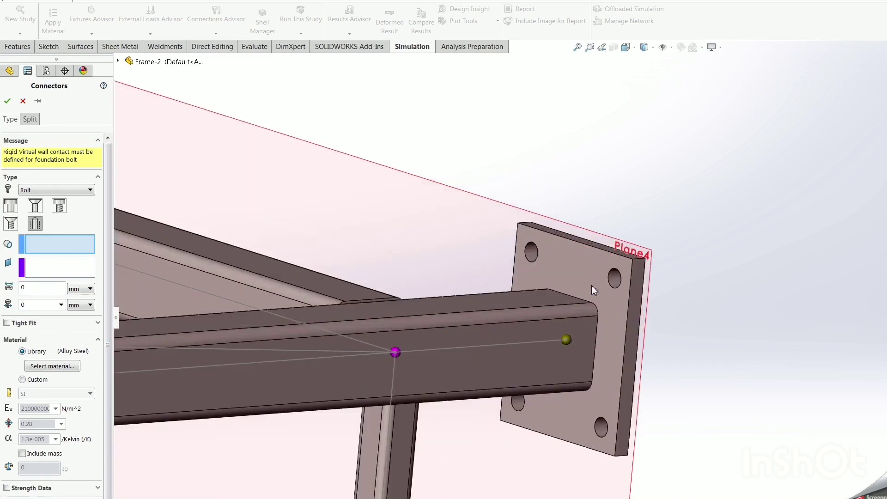
{"action": "left_click", "coordinate": [615, 292]}
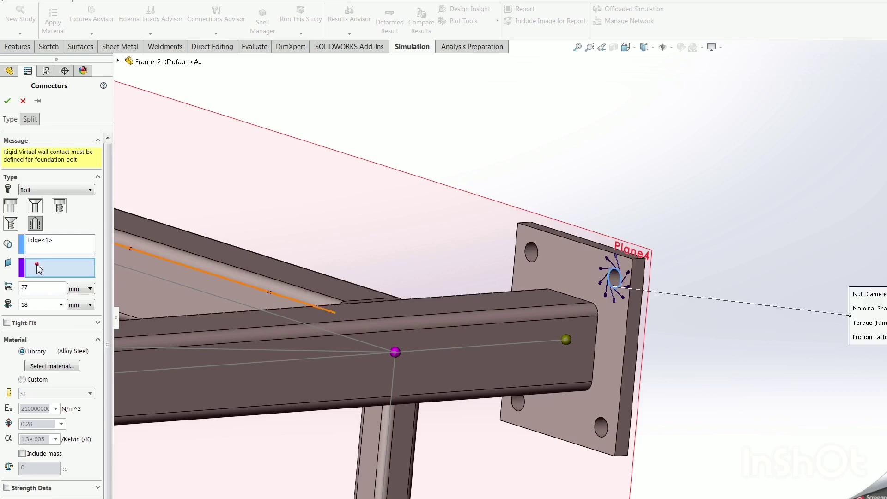
Anchor the bolt to Plane4, edit the shank diameter, and go to bolt material selection.
{"action": "scroll", "coordinate": [296, 234], "scroll_direction": "up", "scroll_amount": 3}
{"action": "middle_click_drag", "start_coordinate": [296, 234], "coordinate": [367, 224]}
{"action": "left_click", "coordinate": [543, 257]}
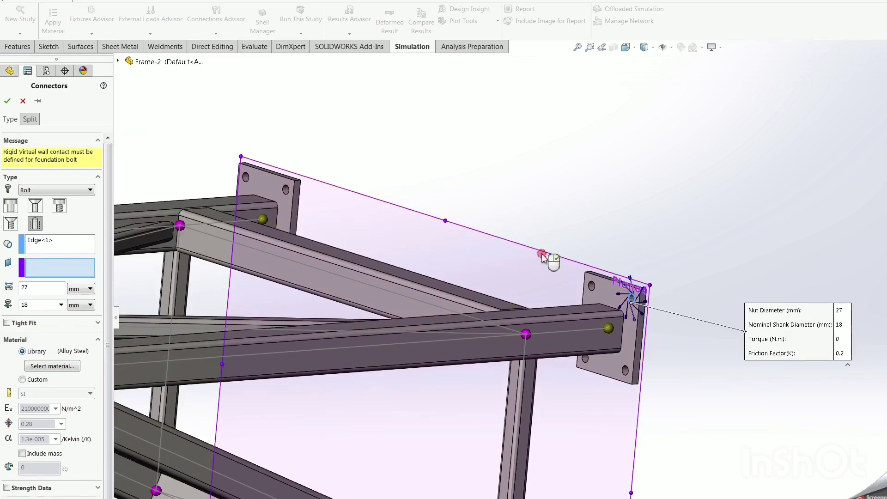
{"action": "left_click_drag", "start_coordinate": [31, 306], "coordinate": [3, 308]}
{"action": "type", "text": "16"}
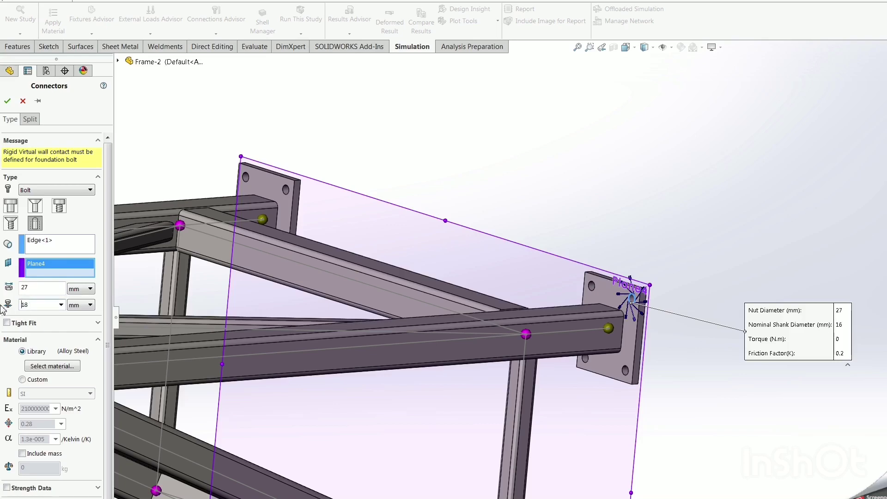
{"action": "left_click", "coordinate": [52, 367]}
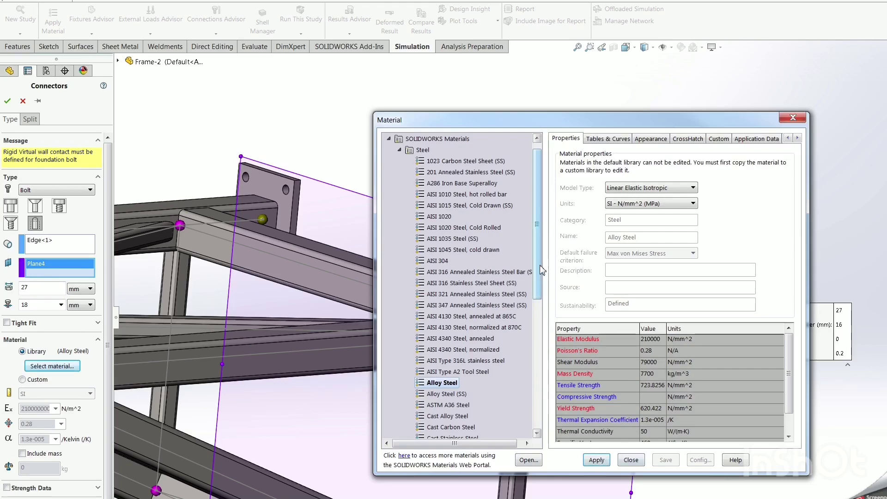
Assign DIN Steel (Nitriding Alloy) 1.8507 (34CrAlMo5-10) to the bolt and close the library.
{"action": "left_click", "coordinate": [400, 150]}
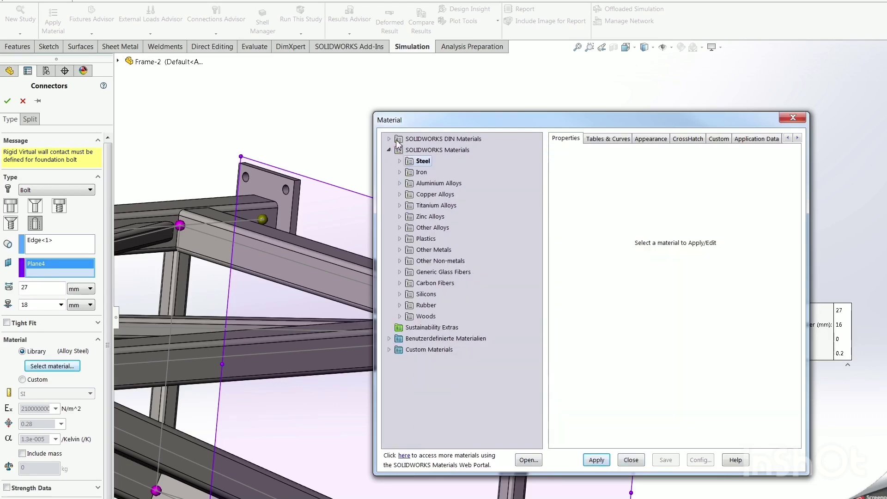
{"action": "left_click", "coordinate": [390, 139]}
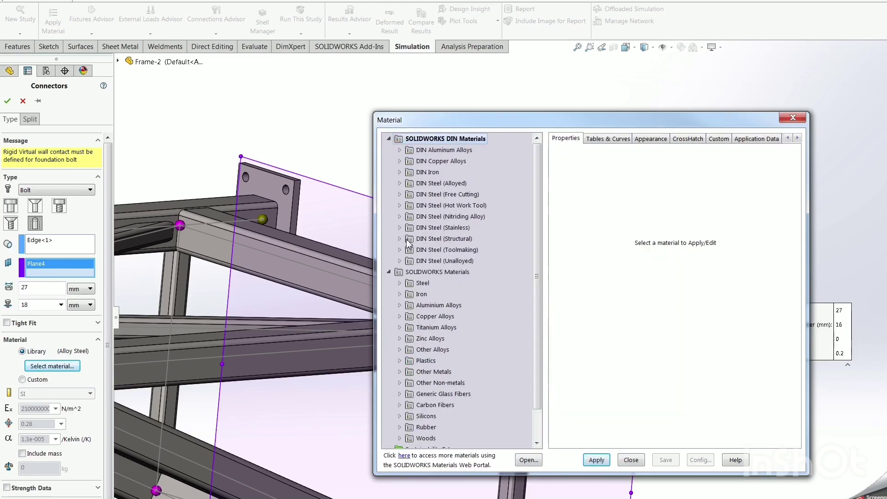
{"action": "left_click", "coordinate": [400, 216]}
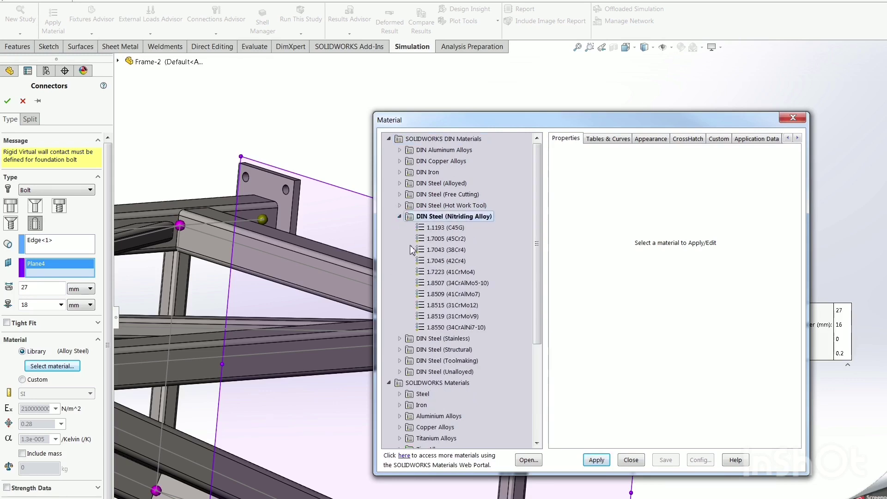
{"action": "left_click", "coordinate": [434, 284]}
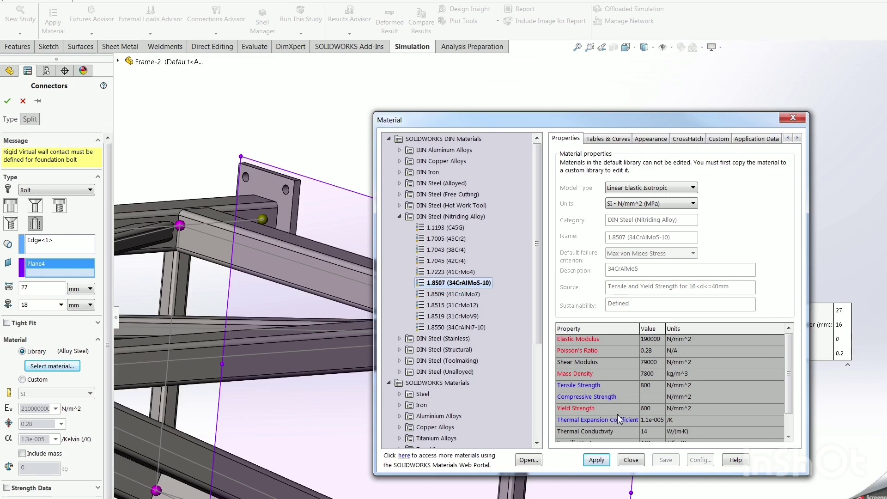
{"action": "left_click", "coordinate": [603, 457]}
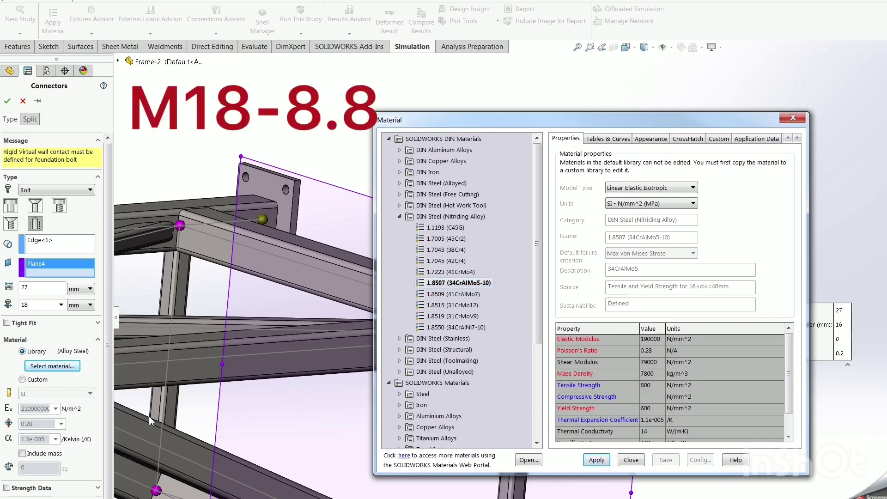
{"action": "left_click", "coordinate": [631, 460]}
Enable bolt strength data: 2 threads, 600000000 N/m^2 strength, safety factor 2; pin the manager.
{"action": "scroll", "coordinate": [109, 345], "scroll_direction": "down", "scroll_amount": 2}
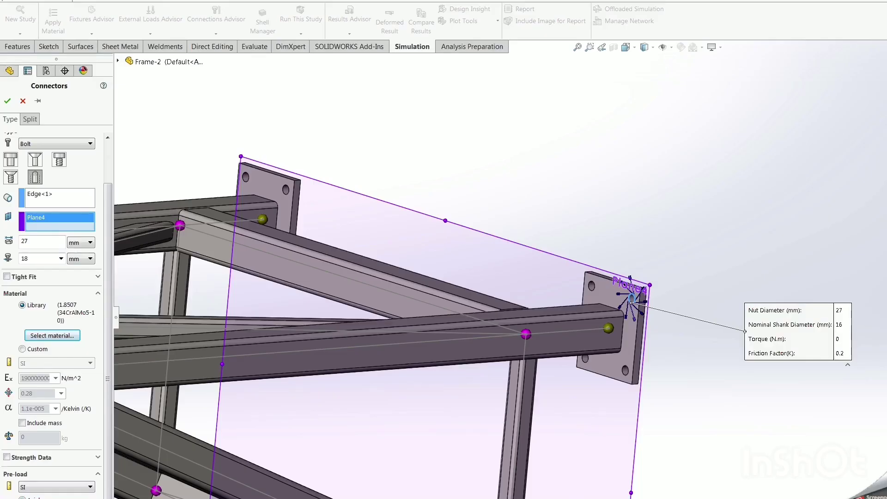
{"action": "left_click", "coordinate": [6, 458]}
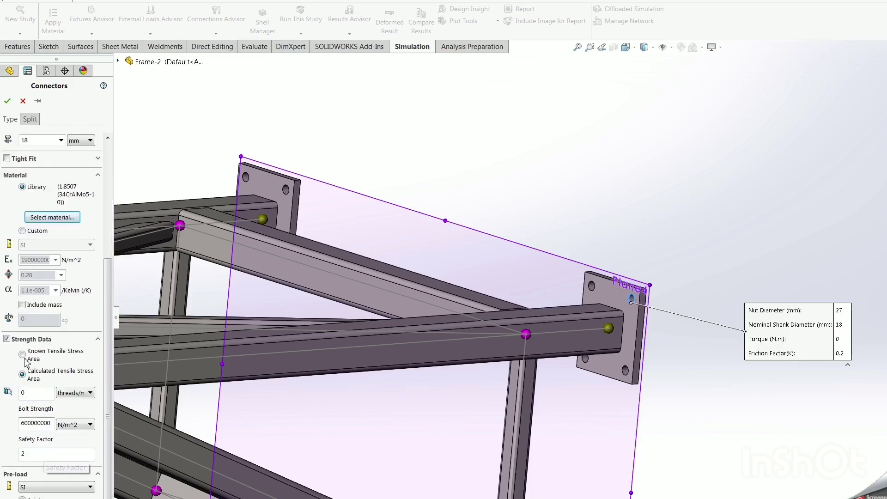
{"action": "double_click", "coordinate": [45, 392]}
{"action": "type", "text": "2"}
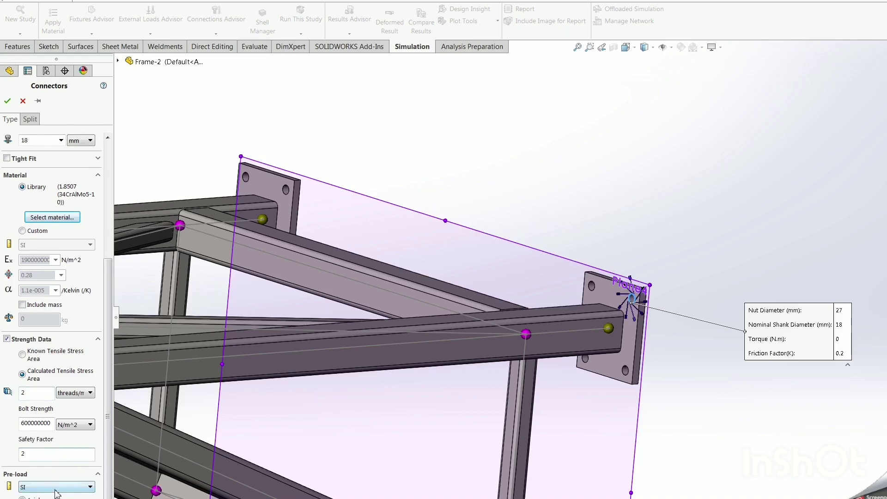
{"action": "scroll", "coordinate": [51, 278], "scroll_direction": "up", "scroll_amount": 1}
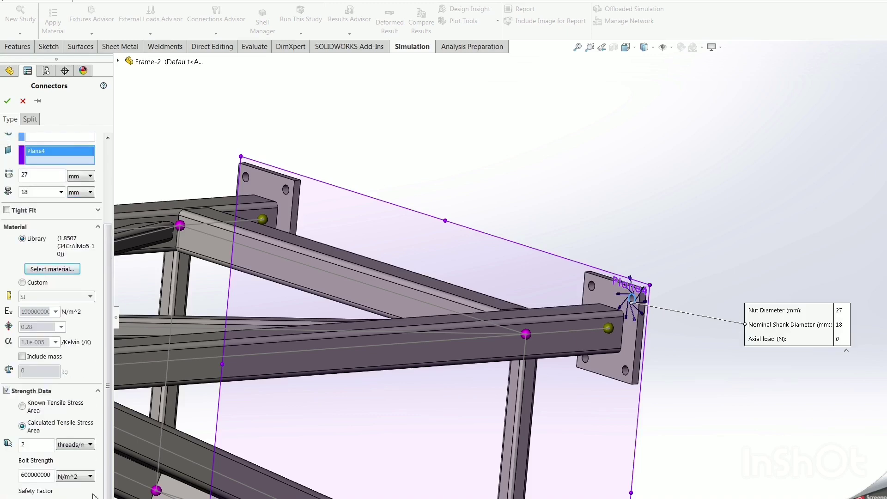
{"action": "scroll", "coordinate": [93, 495], "scroll_direction": "down", "scroll_amount": 1}
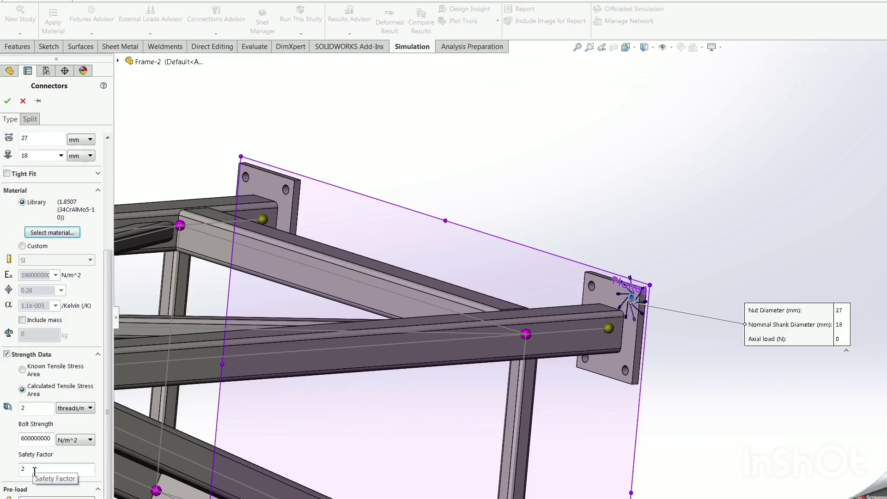
{"action": "left_click", "coordinate": [39, 101]}
Create two foundation bolts at the plate holes anchored to Plane4, forming Bolt Group-1.
{"action": "left_click", "coordinate": [9, 102]}
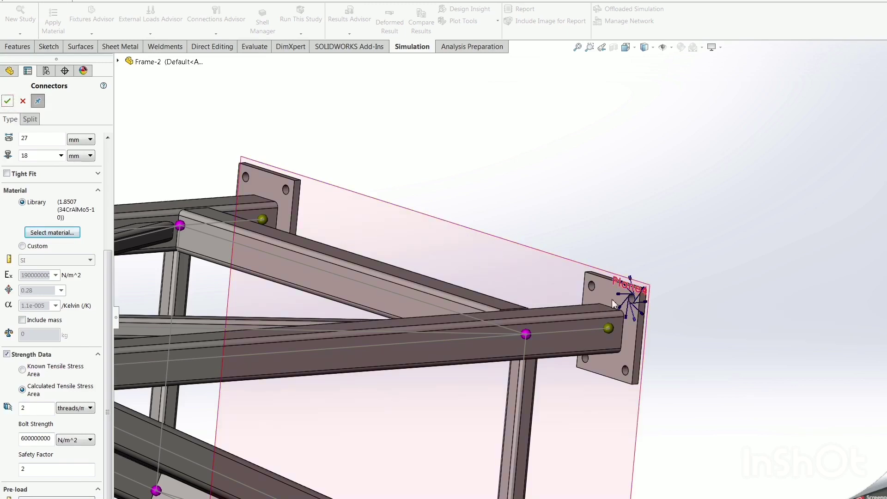
{"action": "scroll", "coordinate": [611, 299], "scroll_direction": "down", "scroll_amount": 3}
{"action": "left_click", "coordinate": [571, 292]}
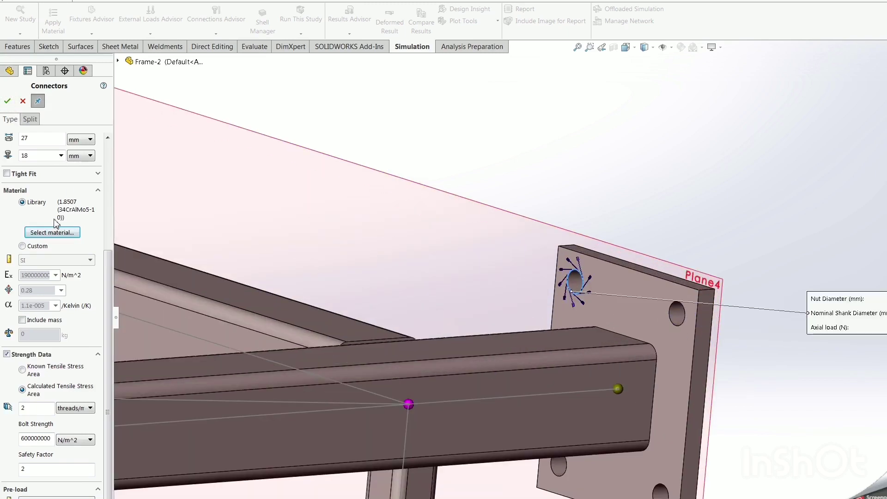
{"action": "scroll", "coordinate": [108, 156], "scroll_direction": "up", "scroll_amount": 3}
{"action": "left_click", "coordinate": [44, 264]}
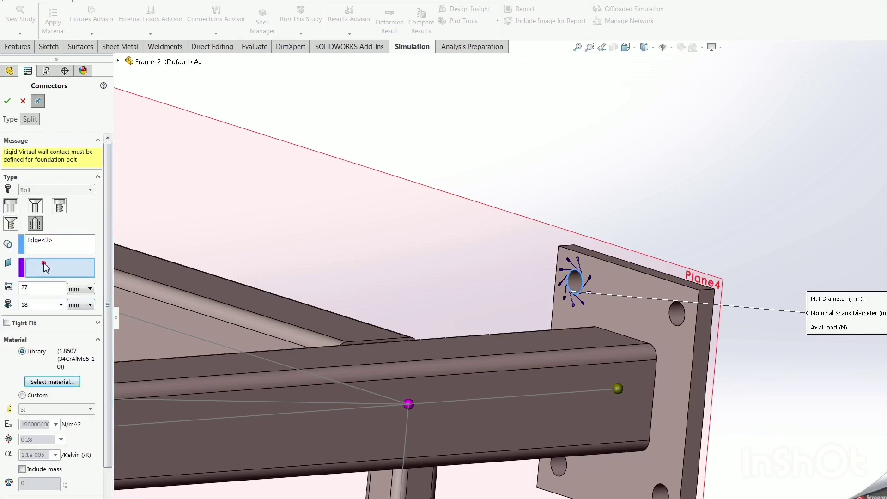
{"action": "left_click", "coordinate": [407, 185]}
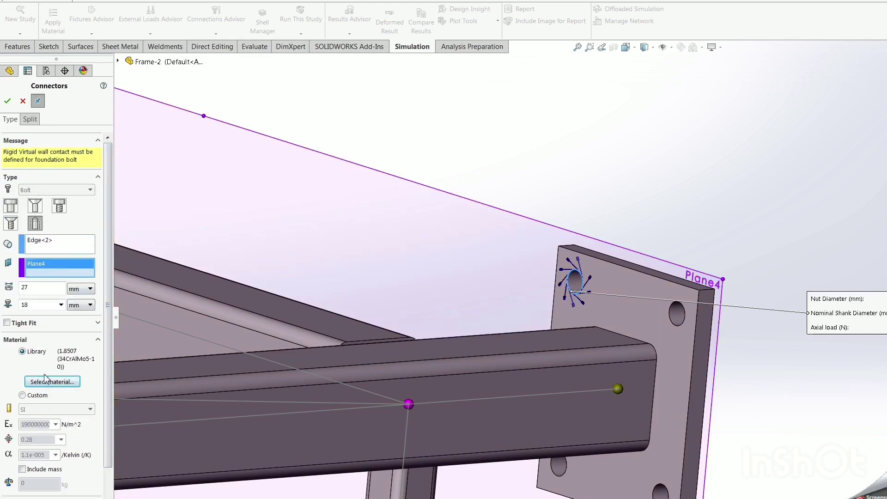
{"action": "left_click", "coordinate": [7, 101]}
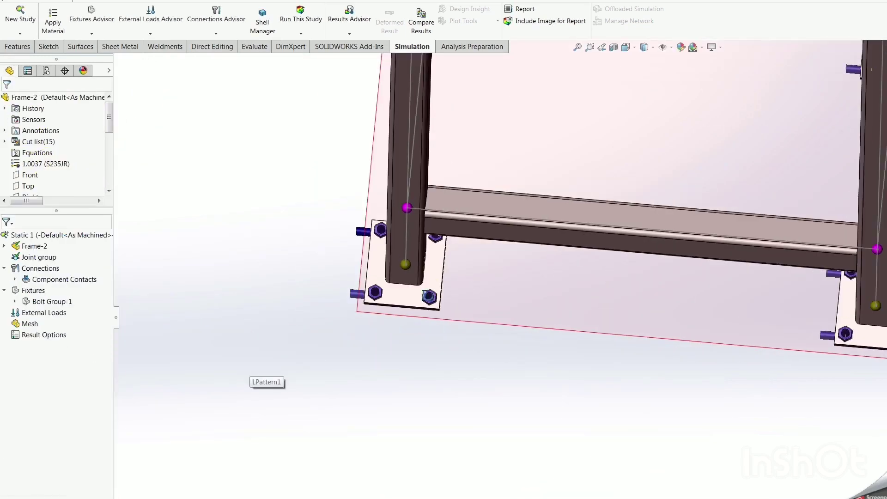
{"action": "mouse_move", "coordinate": [257, 382]}
{"action": "middle_mouse_down"}
{"action": "mouse_move", "coordinate": [454, 288]}
{"action": "mouse_move", "coordinate": [396, 288]}
{"action": "mouse_move", "coordinate": [363, 360]}
{"action": "mouse_move", "coordinate": [512, 298]}
{"action": "middle_mouse_up"}
{"action": "scroll", "coordinate": [512, 297], "scroll_direction": "up", "scroll_amount": 5}
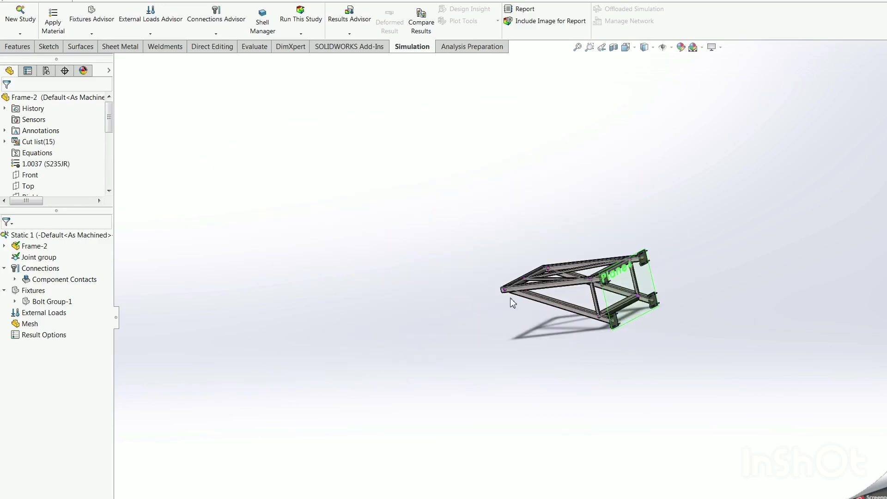
{"action": "scroll", "coordinate": [632, 327], "scroll_direction": "down", "scroll_amount": 2}
{"action": "scroll", "coordinate": [632, 327], "scroll_direction": "down", "scroll_amount": 2}
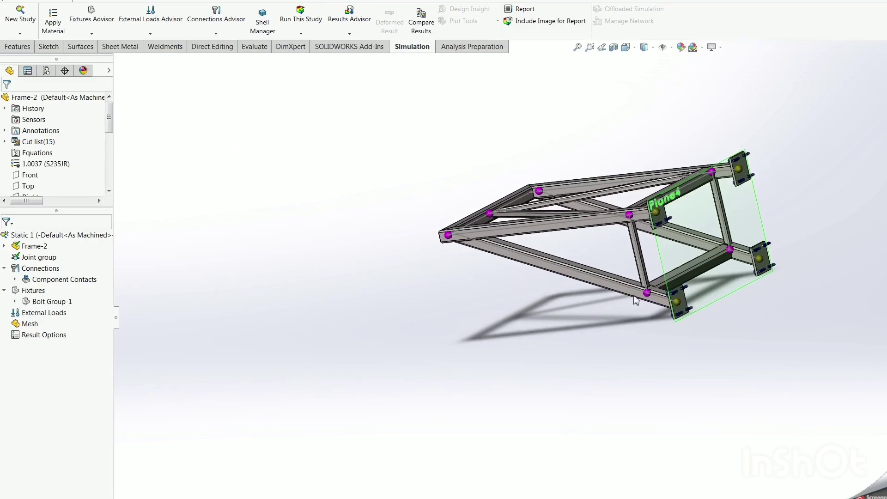
{"action": "mouse_move", "coordinate": [577, 314]}
{"action": "middle_mouse_down", "text": "ctrl"}
{"action": "mouse_move", "coordinate": [523, 297]}
{"action": "mouse_move", "coordinate": [584, 342]}
{"action": "middle_mouse_up", "text": "ctrl"}
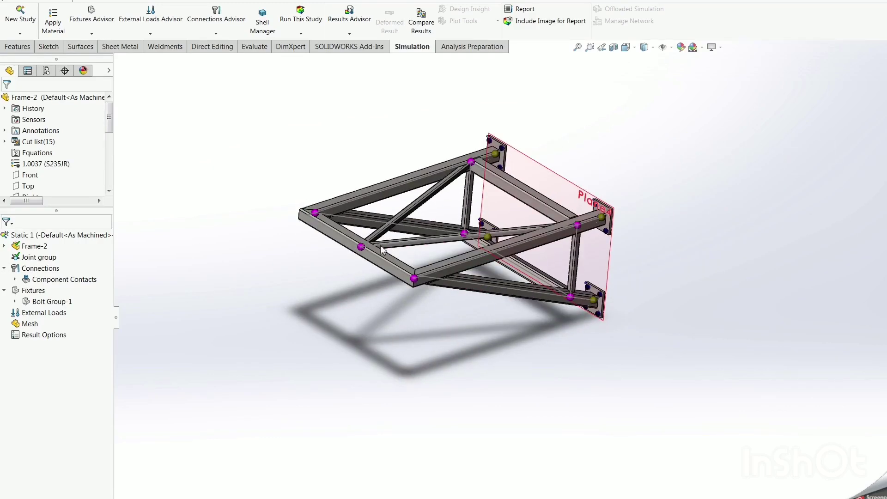
Start a new contact set under Connections with type Virtual Wall.
{"action": "right_click", "coordinate": [42, 268]}
{"action": "left_click", "coordinate": [55, 289]}
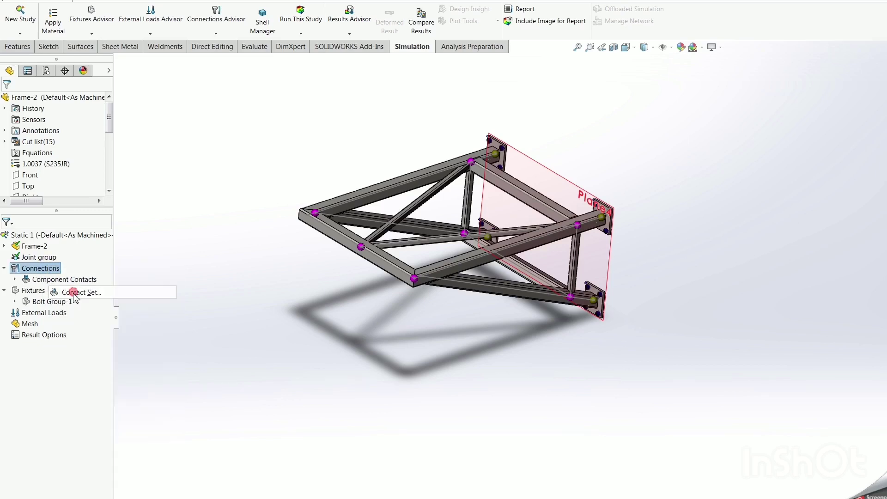
{"action": "left_click", "coordinate": [61, 217]}
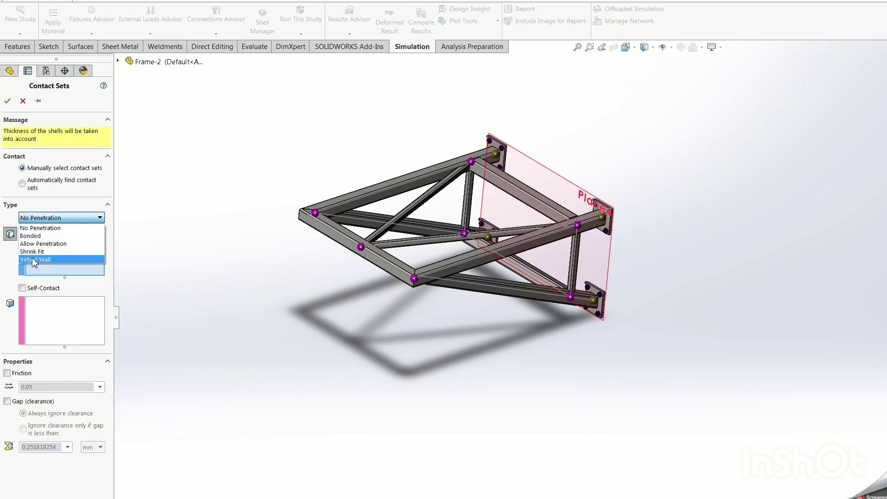
{"action": "left_click", "coordinate": [32, 257]}
{"action": "scroll", "coordinate": [578, 242], "scroll_direction": "down", "scroll_amount": 2}
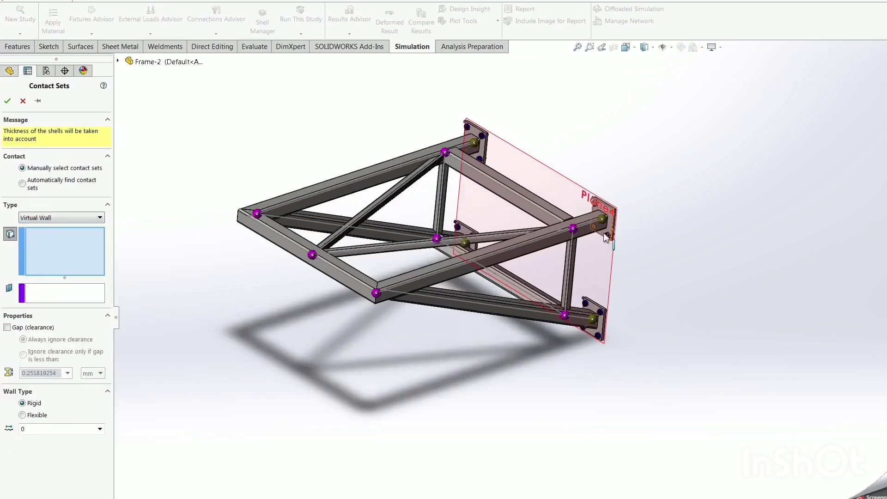
{"action": "scroll", "coordinate": [578, 243], "scroll_direction": "down", "scroll_amount": 3}
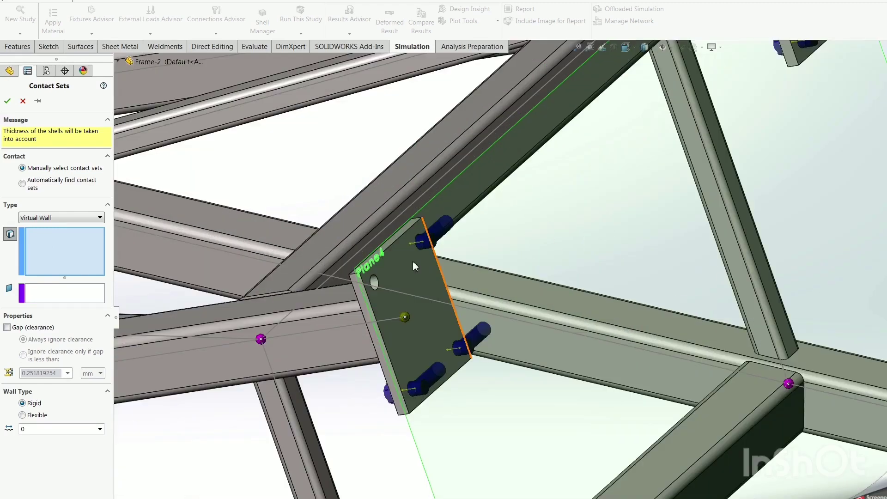
Link the four end-plate faces to Plane4 as a rigid virtual wall.
{"action": "left_click", "coordinate": [407, 270]}
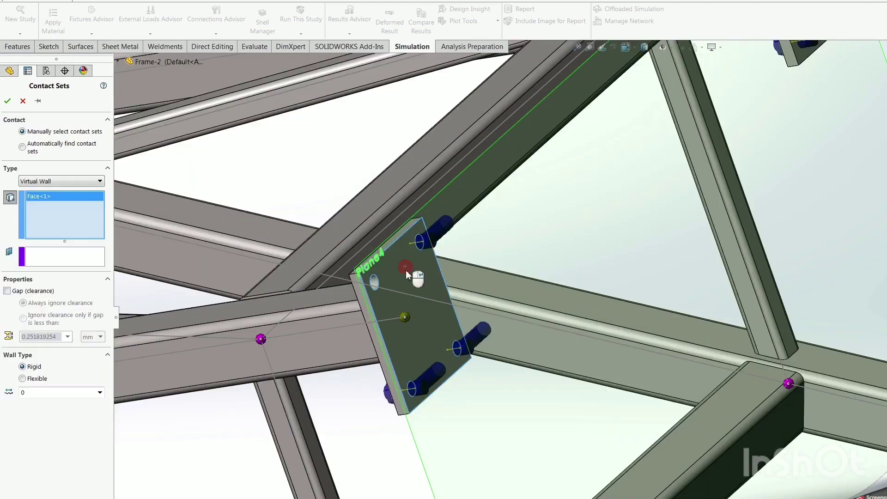
{"action": "left_click", "coordinate": [721, 181]}
{"action": "left_click", "coordinate": [773, 342]}
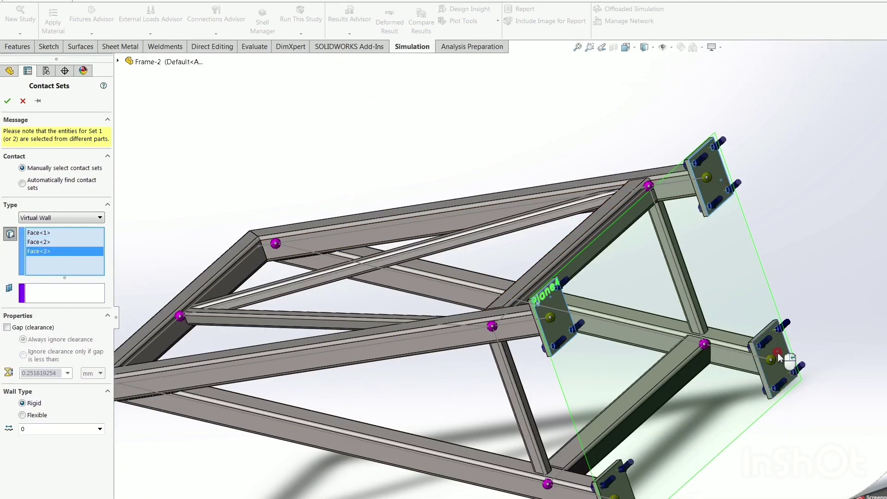
{"action": "left_click", "coordinate": [324, 345]}
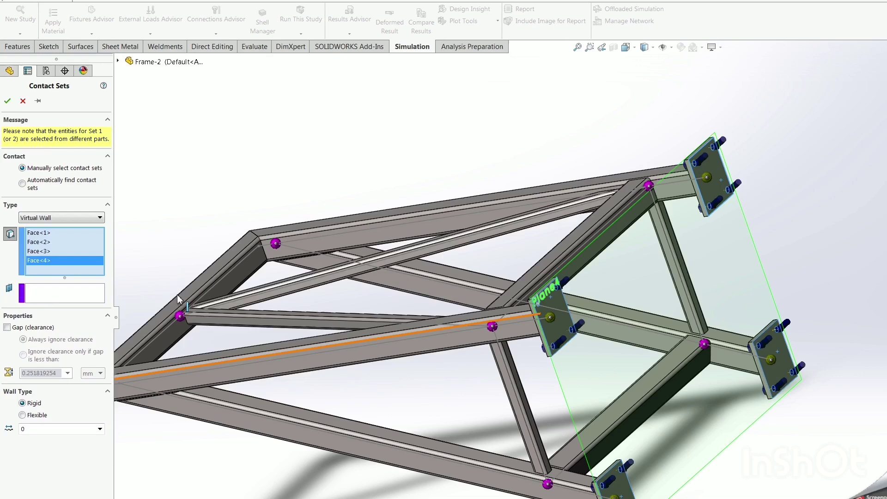
{"action": "left_click", "coordinate": [49, 295]}
{"action": "left_click", "coordinate": [743, 227]}
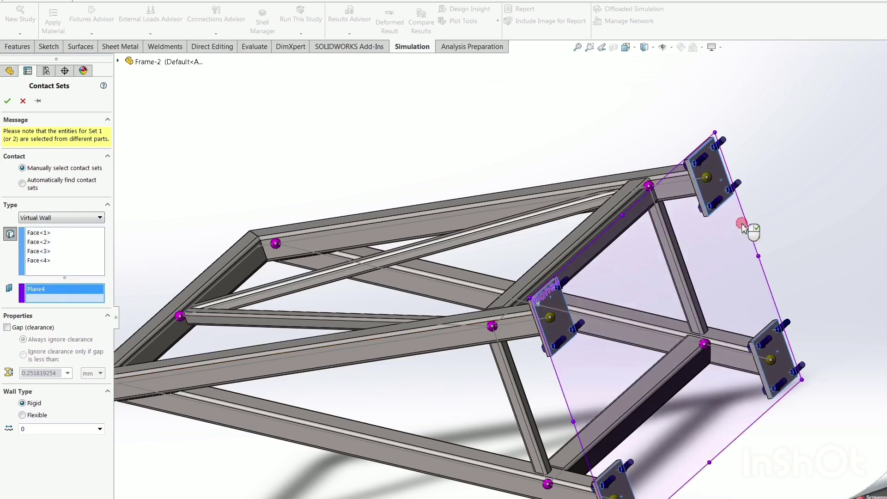
{"action": "left_click", "coordinate": [7, 100]}
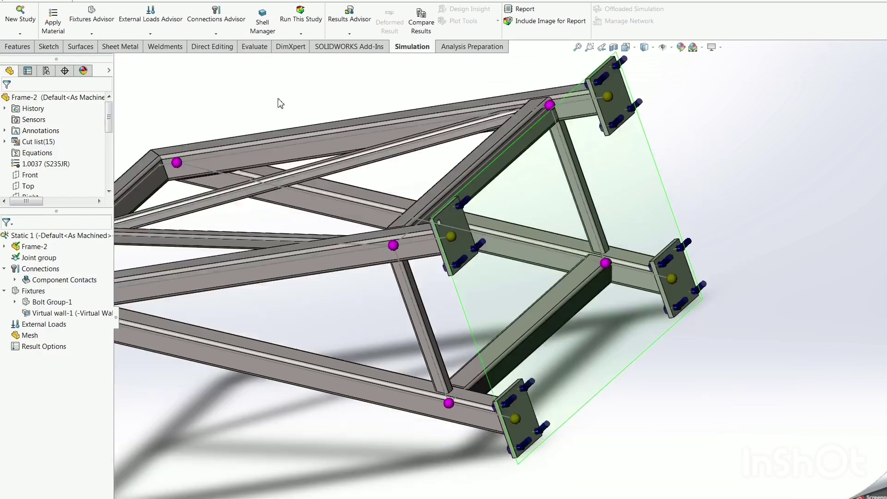
Start a beam force load and select the two top square tubes.
{"action": "middle_click_drag", "start_coordinate": [329, 166], "coordinate": [421, 97]}
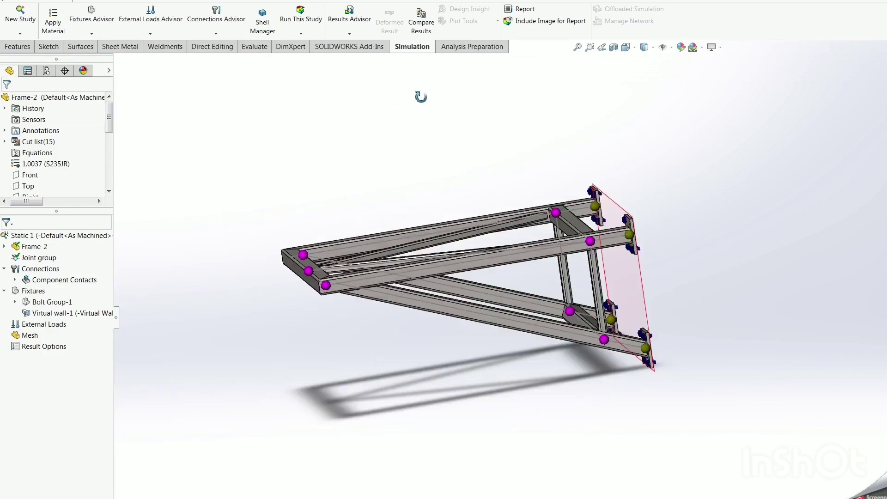
{"action": "scroll", "coordinate": [218, 247], "scroll_direction": "up", "scroll_amount": 2}
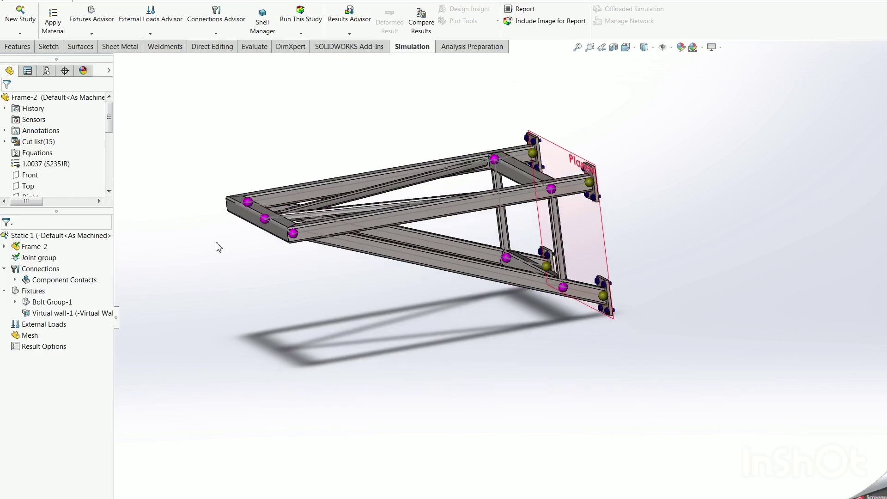
{"action": "right_click", "coordinate": [46, 323]}
{"action": "left_click", "coordinate": [69, 352]}
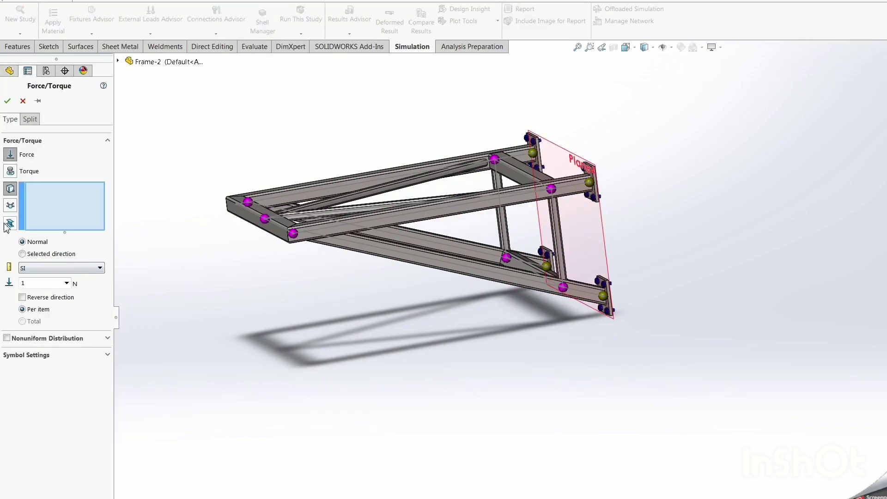
{"action": "left_click", "coordinate": [9, 224]}
{"action": "left_click", "coordinate": [461, 204]}
{"action": "left_click", "coordinate": [411, 168]}
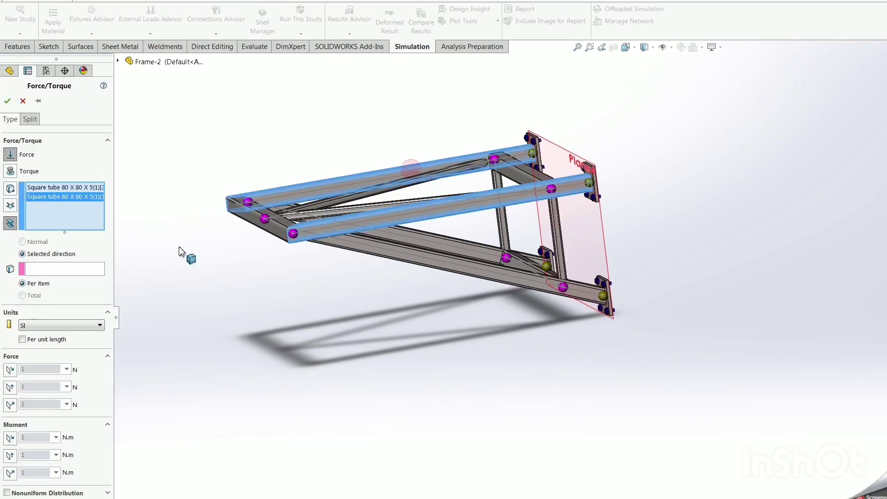
Direct the force along the Front plane on Dir 2, reversed, at 7500 N per item.
{"action": "left_click", "coordinate": [50, 270]}
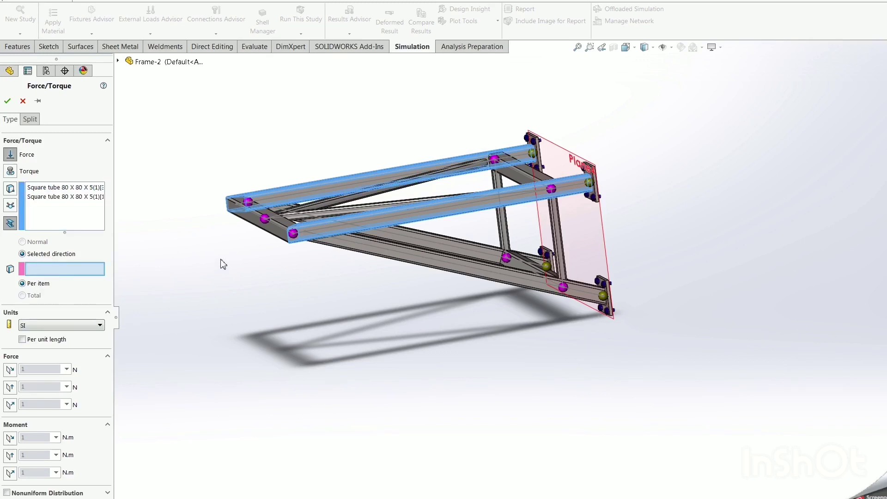
{"action": "left_click", "coordinate": [118, 61]}
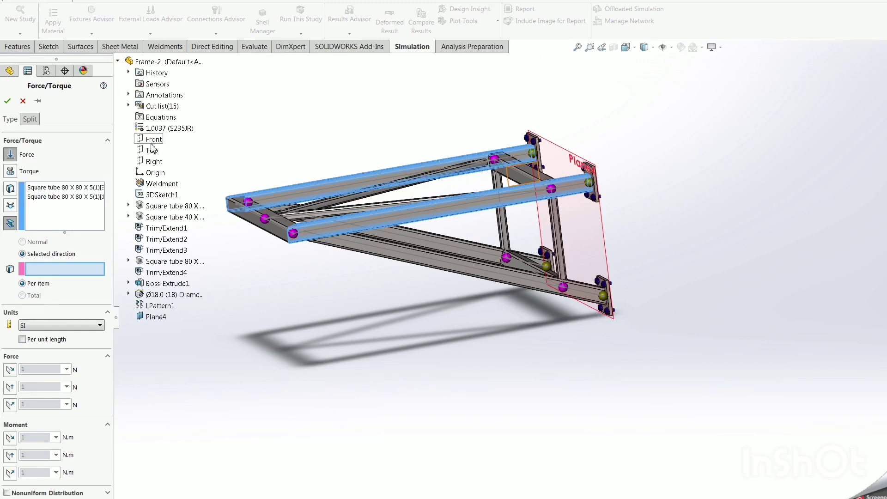
{"action": "left_click", "coordinate": [151, 141]}
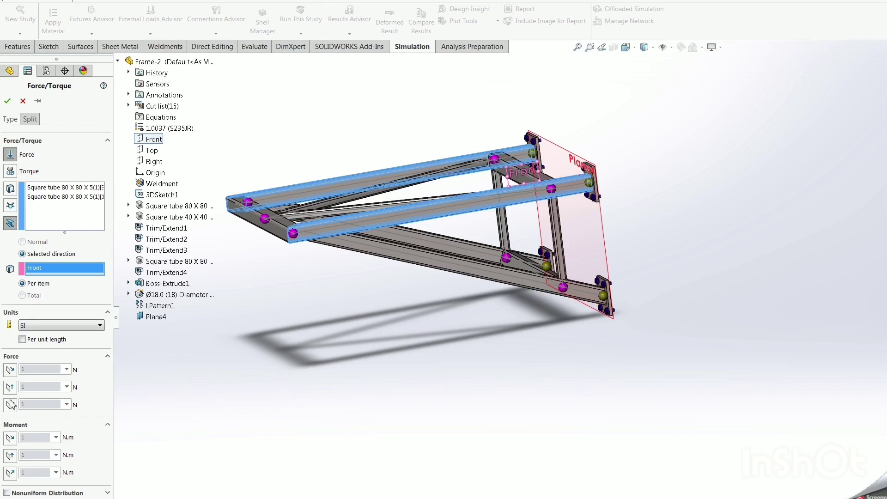
{"action": "left_click", "coordinate": [15, 372]}
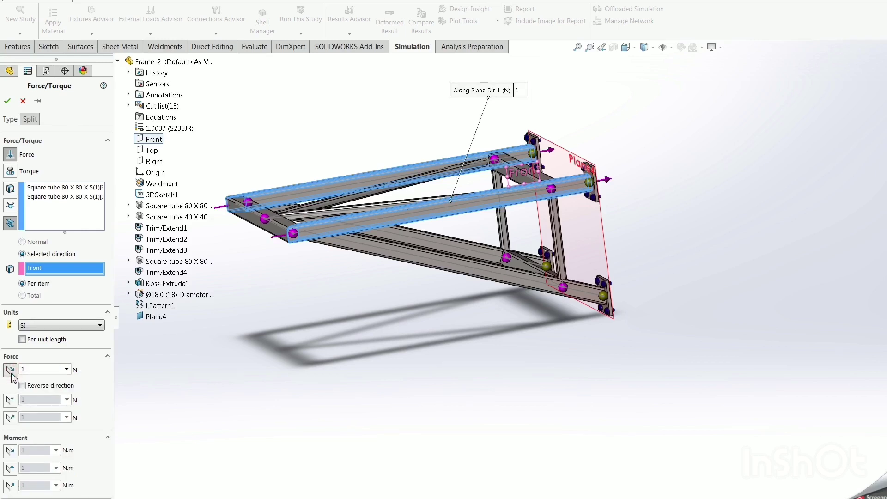
{"action": "left_click", "coordinate": [10, 401]}
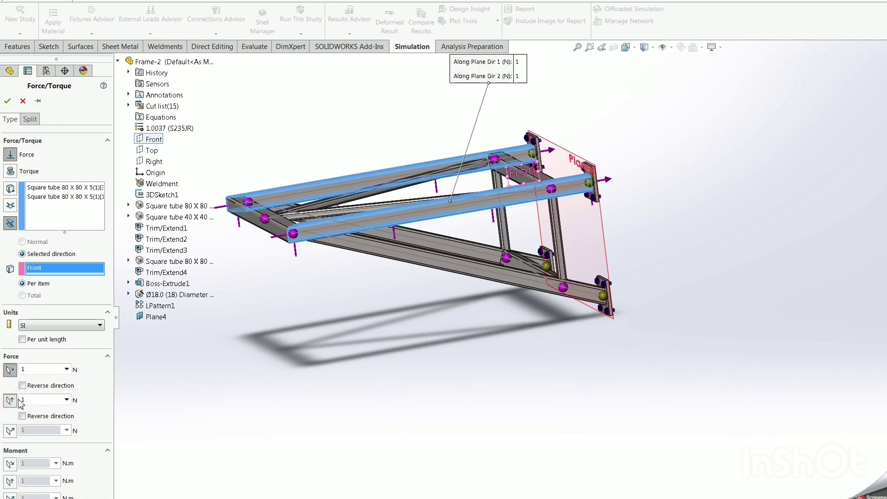
{"action": "left_click", "coordinate": [11, 369]}
{"action": "left_click", "coordinate": [24, 403]}
{"action": "type", "text": "7500"}
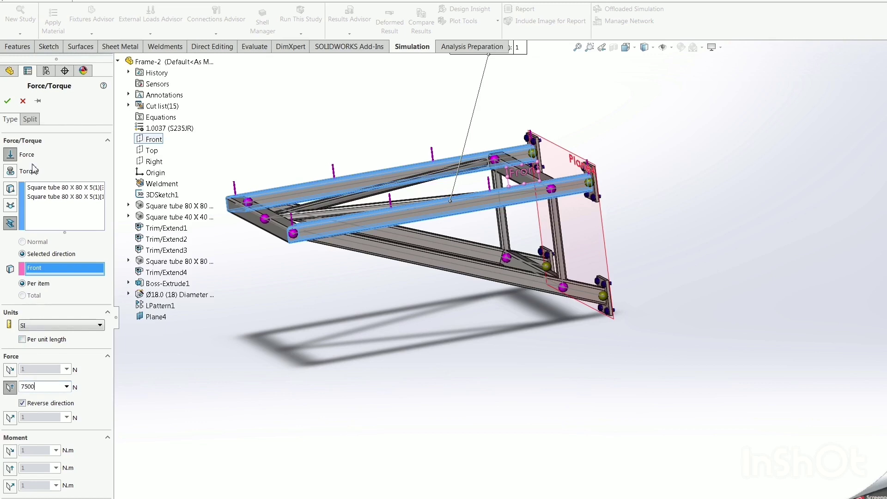
{"action": "left_click", "coordinate": [8, 101]}
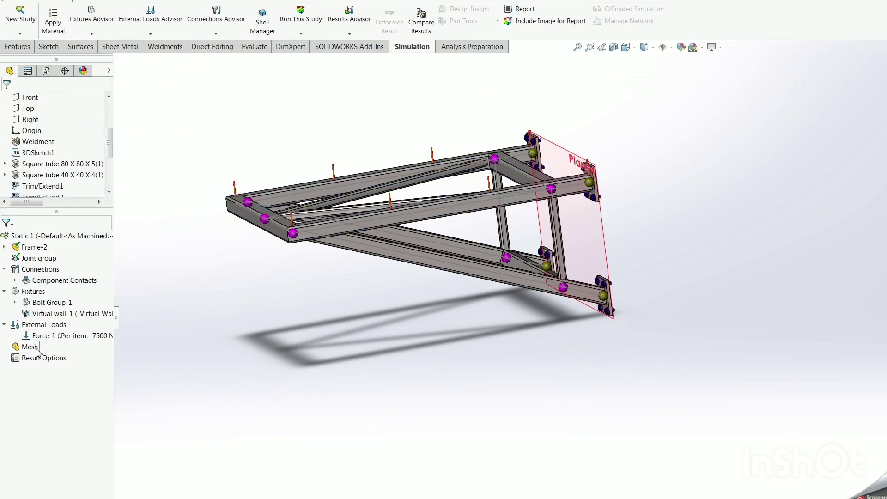
Run Static 1 and zoom in on the von Mises plot peaking at 5.512e+007 N/m^2.
{"action": "middle_click_drag", "start_coordinate": [312, 222], "coordinate": [300, 287]}
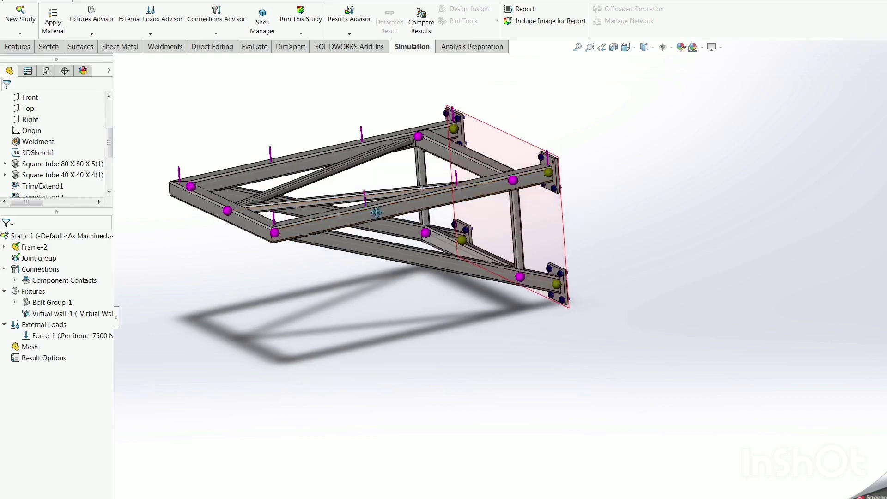
{"action": "right_click", "coordinate": [40, 236]}
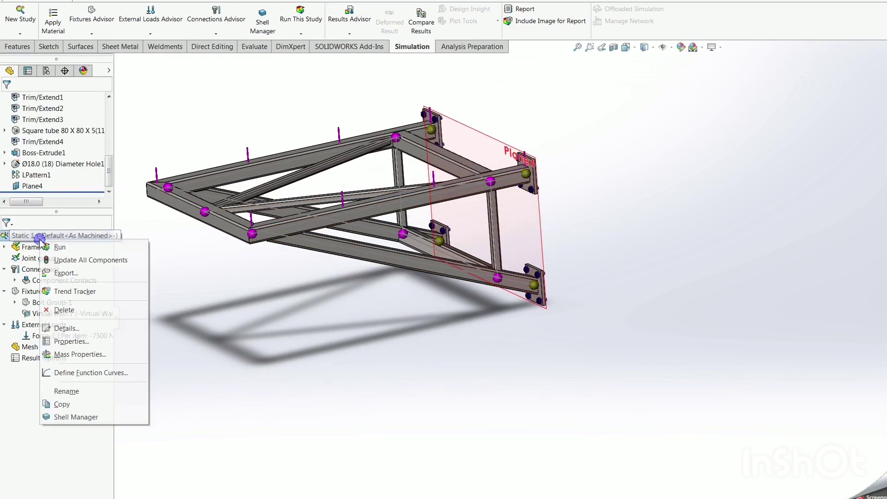
{"action": "left_click", "coordinate": [74, 250]}
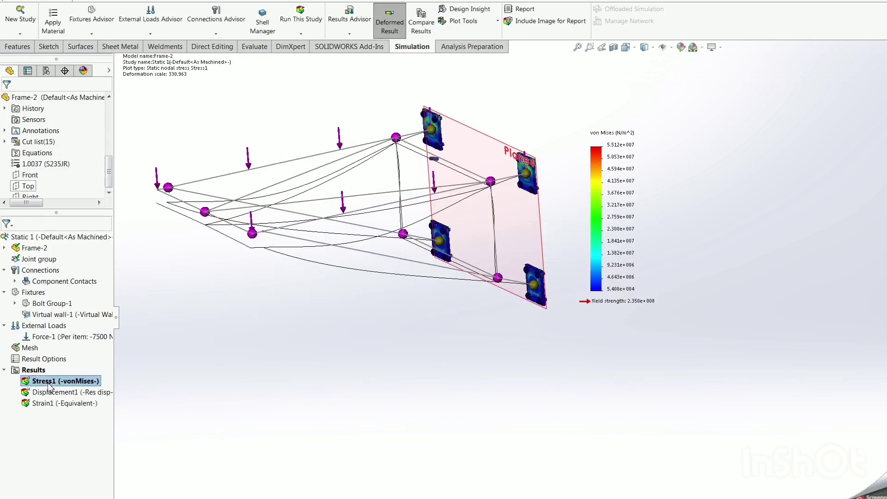
{"action": "scroll", "coordinate": [535, 334], "scroll_direction": "down", "scroll_amount": 4}
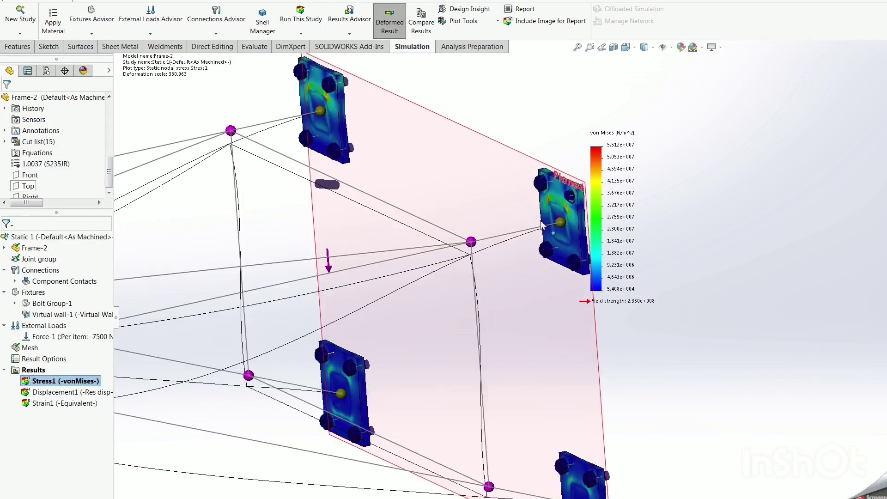
{"action": "scroll", "coordinate": [581, 223], "scroll_direction": "down", "scroll_amount": 4}
{"action": "scroll", "coordinate": [572, 227], "scroll_direction": "down", "scroll_amount": 3}
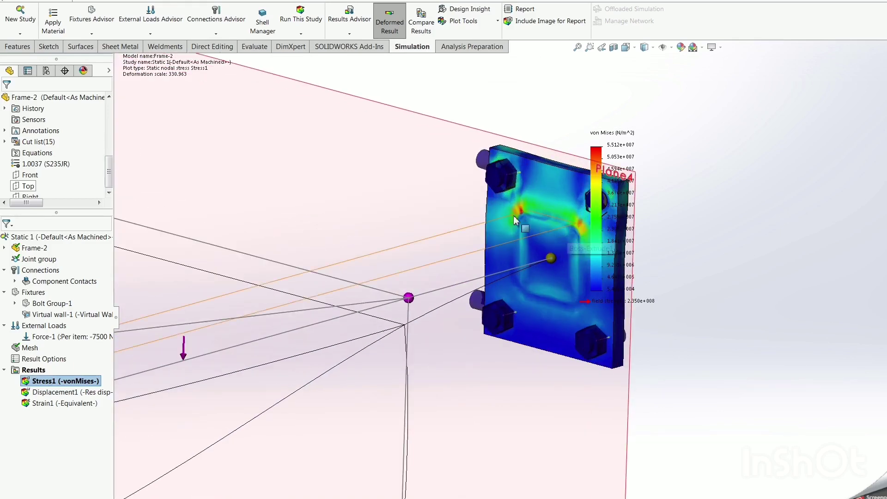
{"action": "scroll", "coordinate": [550, 268], "scroll_direction": "up", "scroll_amount": 3}
{"action": "scroll", "coordinate": [570, 362], "scroll_direction": "up", "scroll_amount": 3}
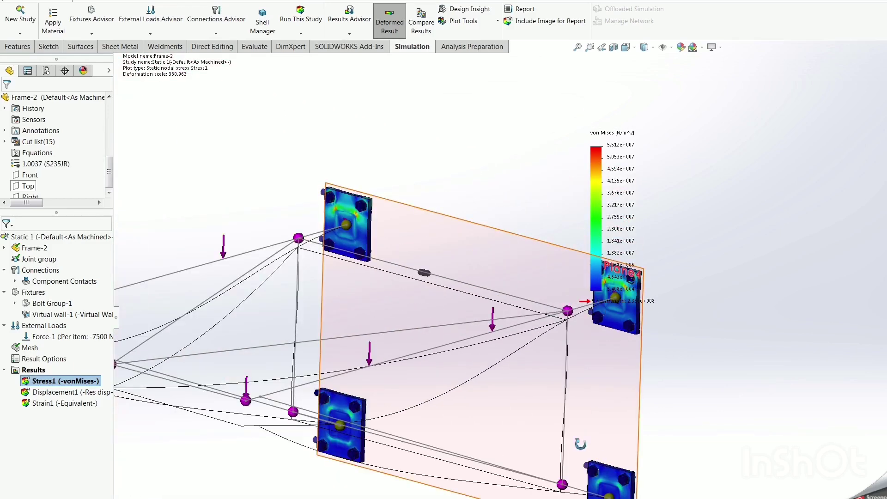
{"action": "scroll", "coordinate": [573, 441], "scroll_direction": "up", "scroll_amount": 2}
{"action": "scroll", "coordinate": [600, 411], "scroll_direction": "up", "scroll_amount": 2}
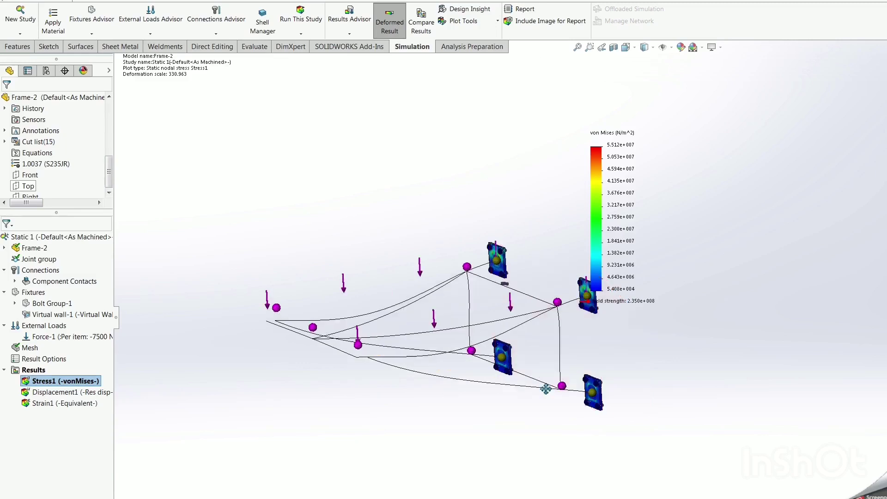
{"action": "scroll", "coordinate": [546, 388], "scroll_direction": "up", "scroll_amount": 1}
Create a Stress2 beam plot of axial and bending stress on rendered tube profiles, peaking at 2.290e+007.
{"action": "right_click", "coordinate": [33, 370]}
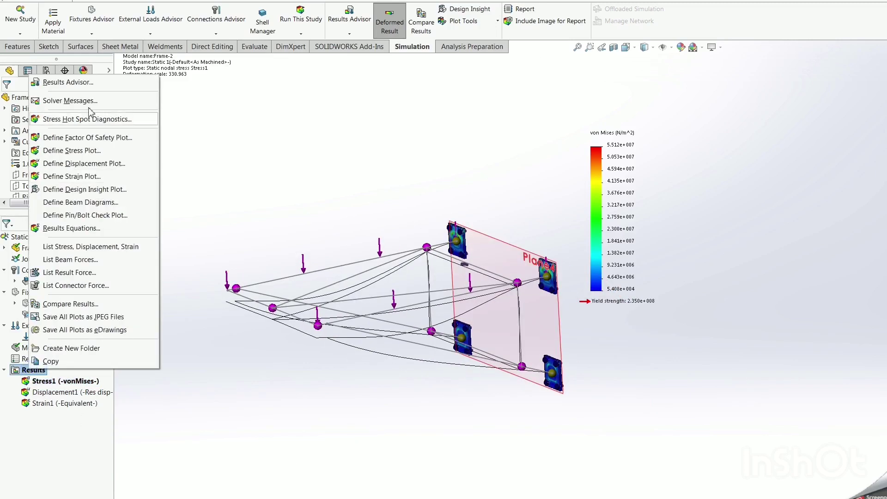
{"action": "left_click", "coordinate": [73, 151]}
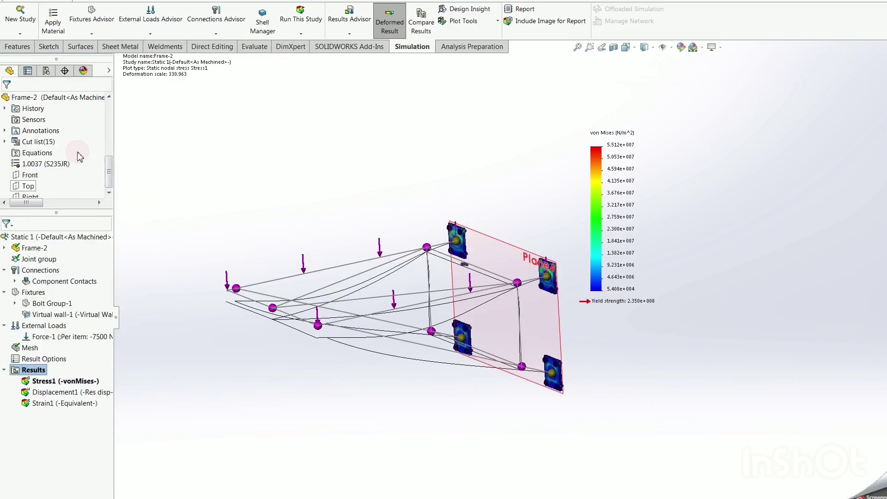
{"action": "left_click", "coordinate": [27, 177]}
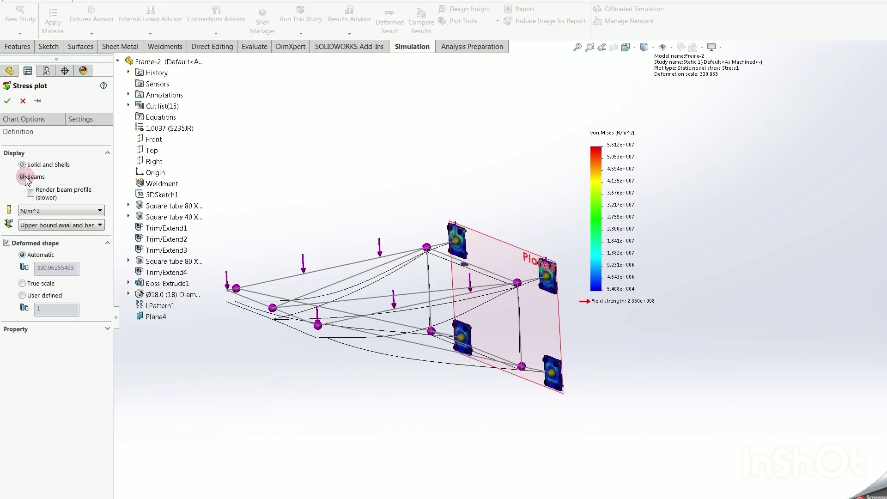
{"action": "left_click", "coordinate": [31, 194]}
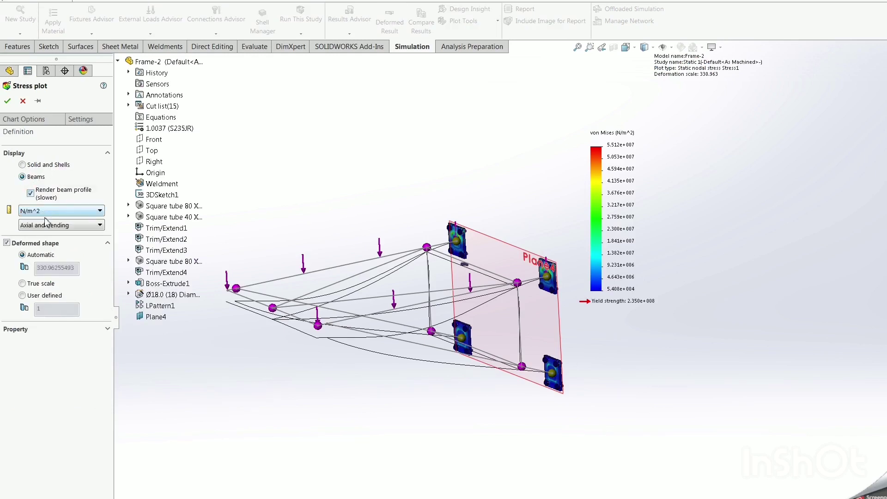
{"action": "left_click", "coordinate": [46, 224]}
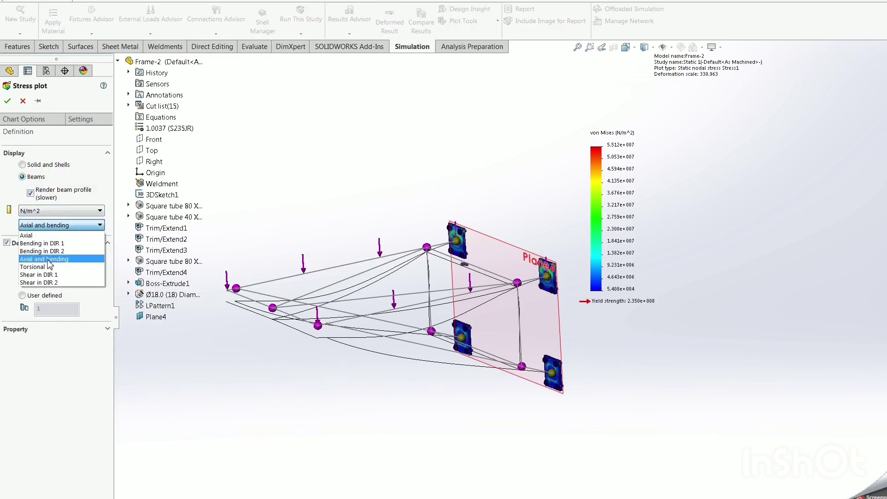
{"action": "left_click", "coordinate": [48, 260]}
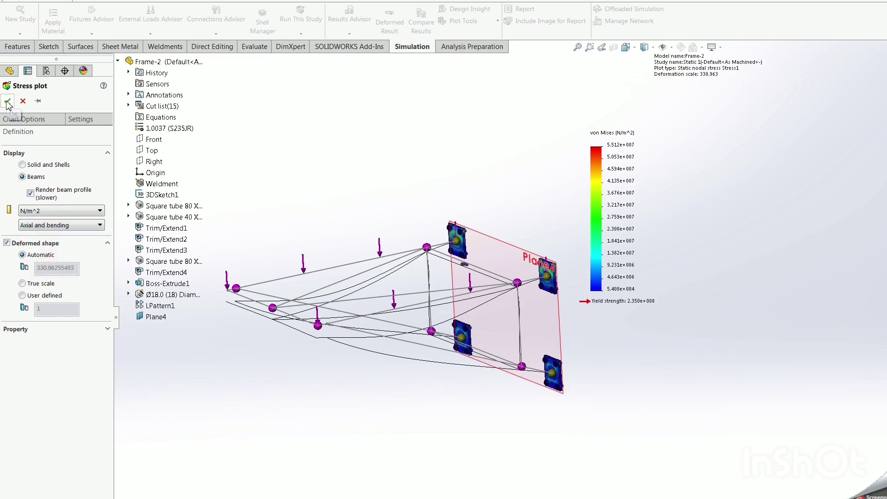
{"action": "left_click", "coordinate": [20, 119]}
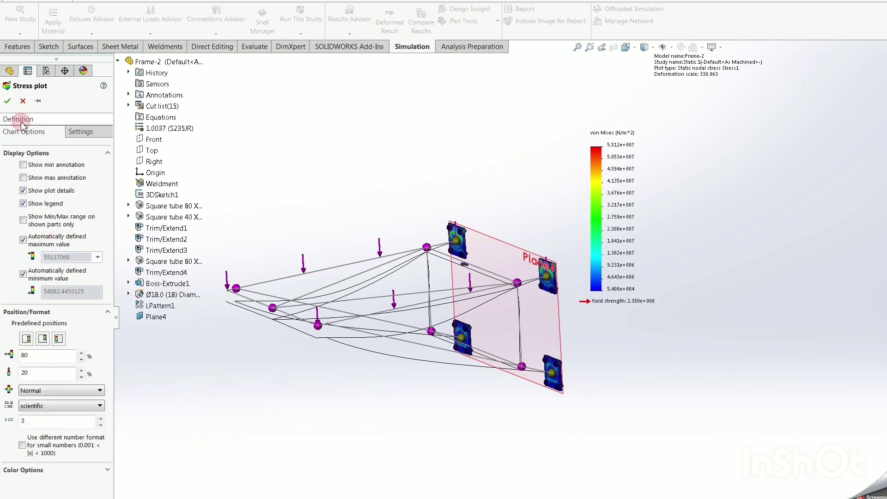
{"action": "left_click", "coordinate": [8, 100]}
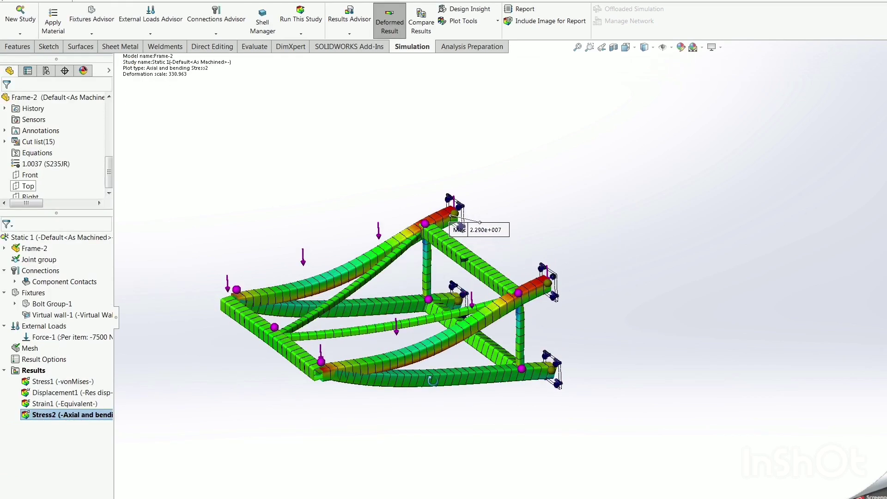
{"action": "middle_click_drag", "start_coordinate": [432, 380], "coordinate": [415, 351]}
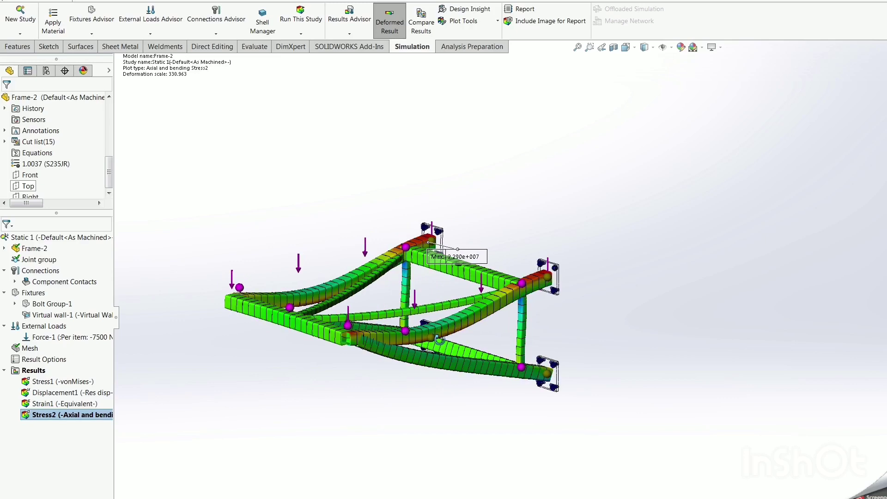
Add a Factor of Safety1 plot using the automatic criterion, showing a minimum of 4.3.
{"action": "right_click", "coordinate": [51, 373]}
{"action": "left_click", "coordinate": [91, 140]}
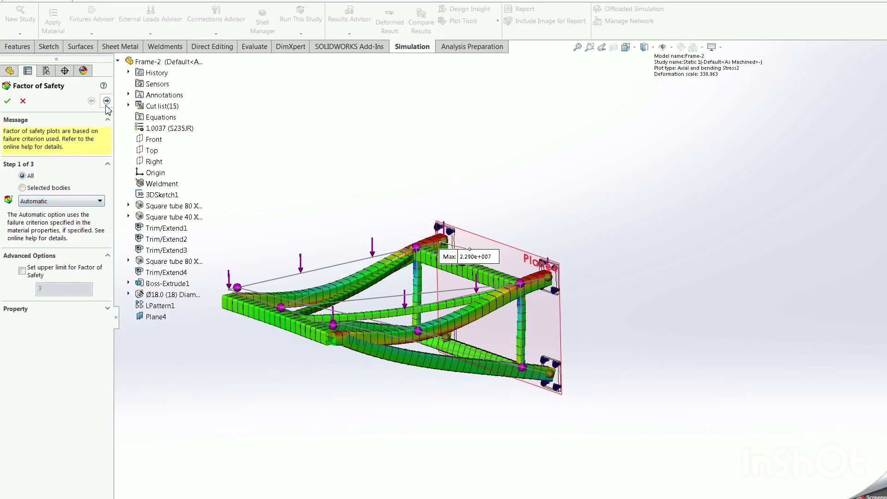
{"action": "left_click", "coordinate": [8, 101]}
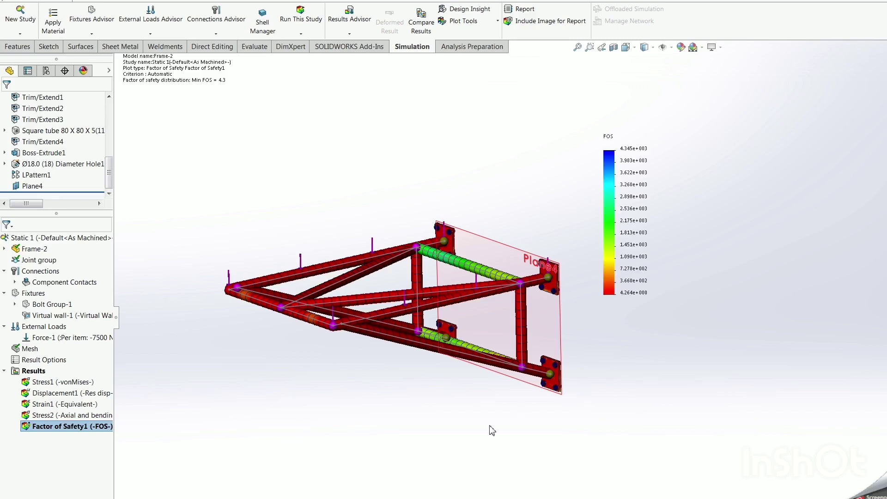
Set the safety plot legend maximum to 150 and show only the minimum annotation (4.264).
{"action": "right_click", "coordinate": [66, 431]}
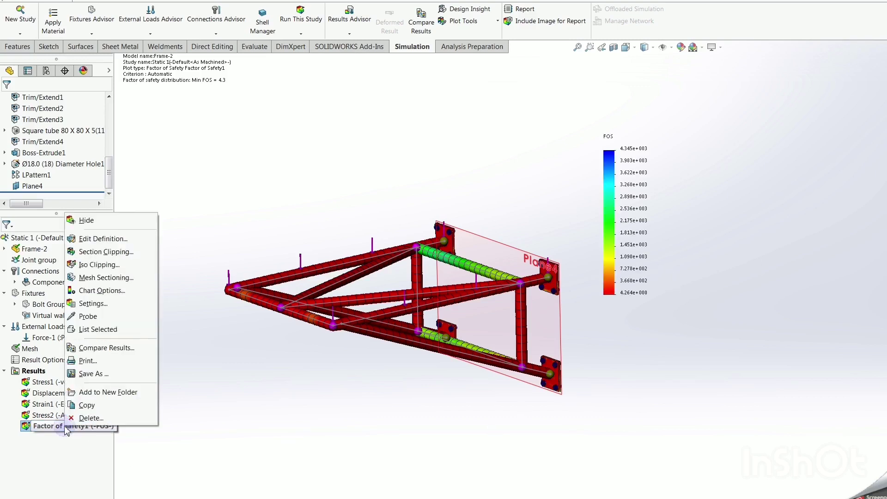
{"action": "left_click", "coordinate": [95, 291]}
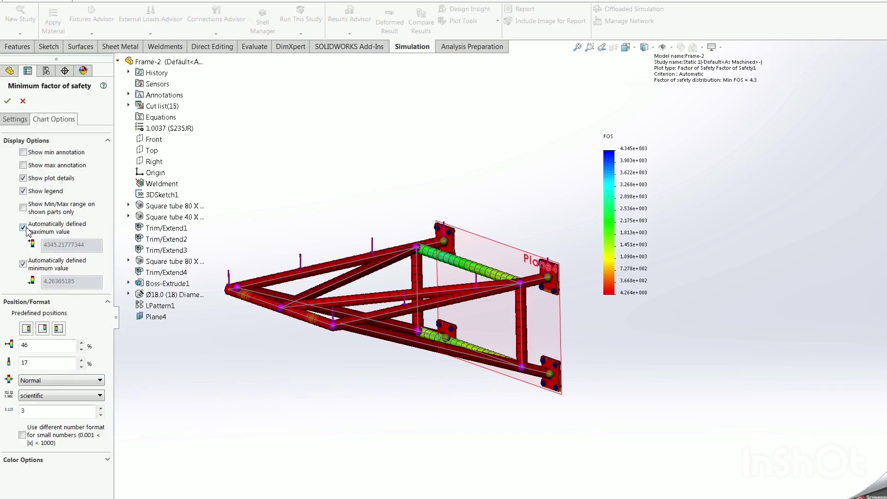
{"action": "left_click", "coordinate": [23, 228]}
{"action": "double_click", "coordinate": [90, 265]}
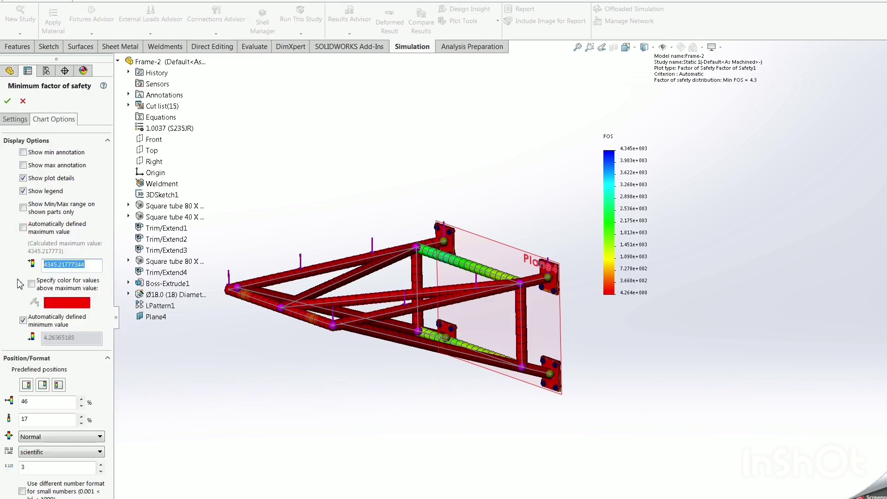
{"action": "type", "text": "150"}
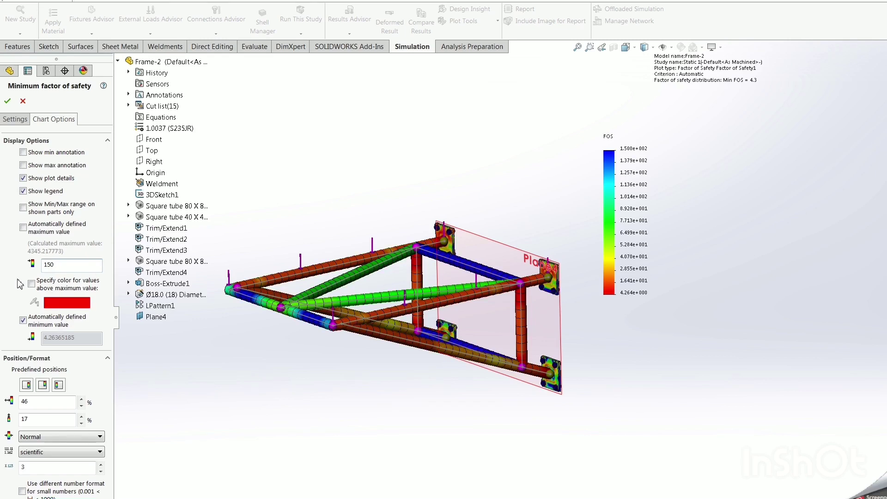
{"action": "left_click", "coordinate": [23, 153]}
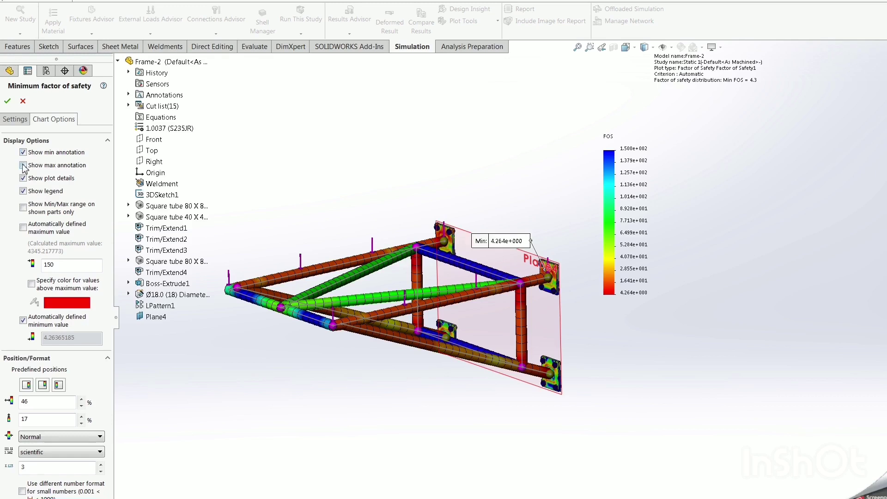
{"action": "left_click", "coordinate": [23, 165]}
{"action": "left_click", "coordinate": [23, 165]}
{"action": "left_click", "coordinate": [8, 101]}
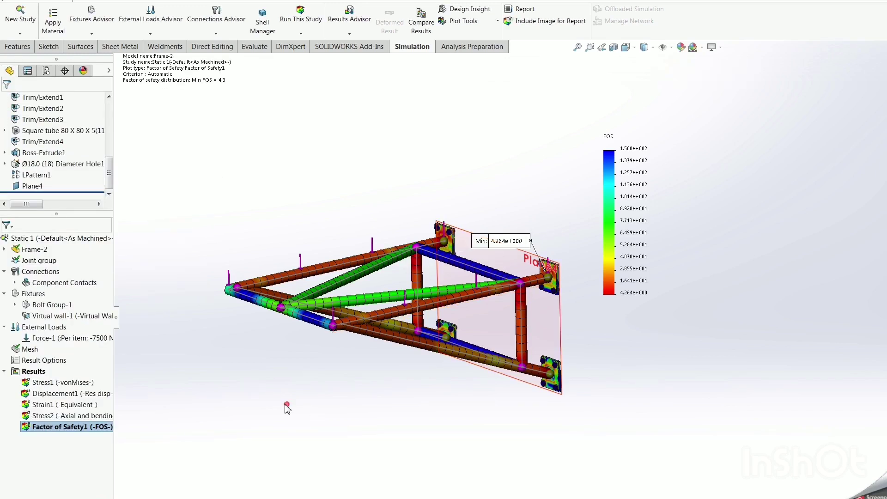
Create a Pin/Bolt Check1 result for the foundation bolts.
{"action": "right_click", "coordinate": [34, 372]}
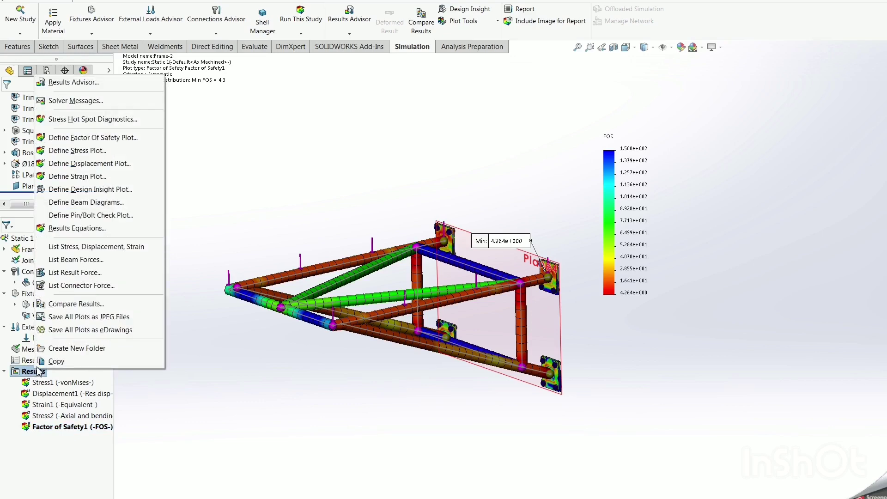
{"action": "left_click", "coordinate": [82, 219]}
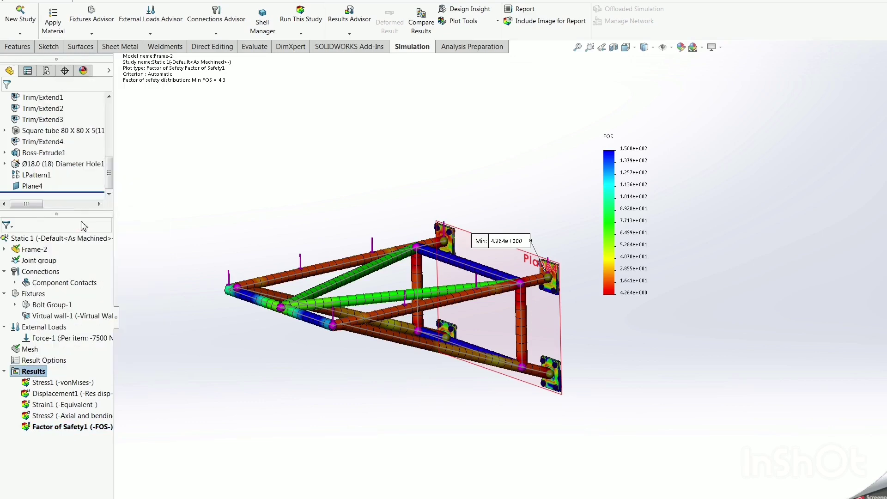
{"action": "left_click", "coordinate": [10, 101]}
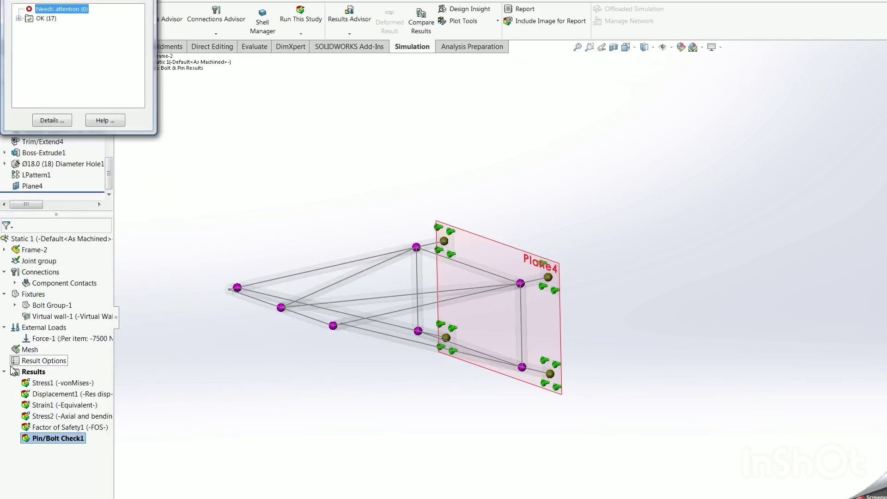
Review the safety factors of Foundation Bolts 1, 4, 7, 9, 15 and 16 in the OK list.
{"action": "left_click", "coordinate": [18, 19]}
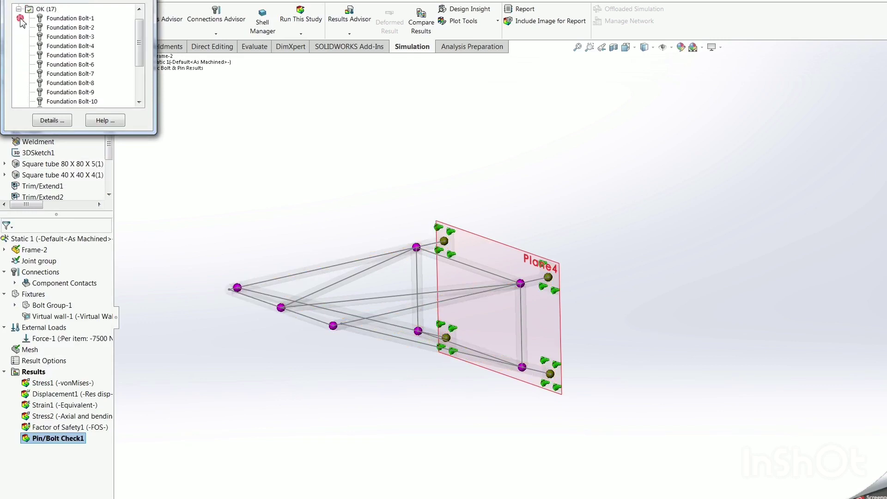
{"action": "left_click", "coordinate": [78, 19]}
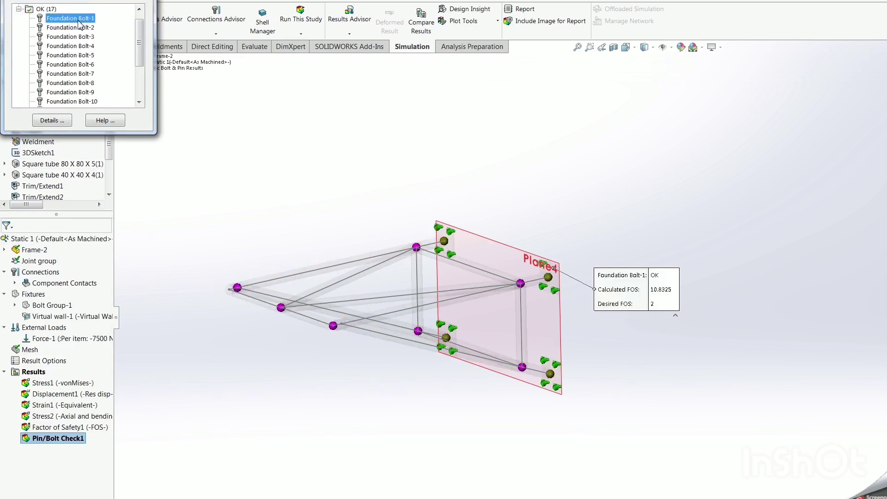
{"action": "left_click", "coordinate": [62, 47]}
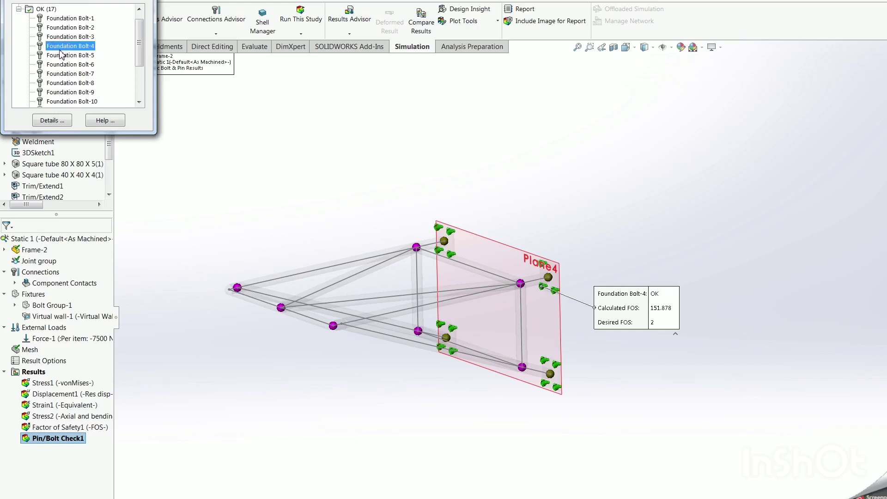
{"action": "left_click", "coordinate": [57, 65]}
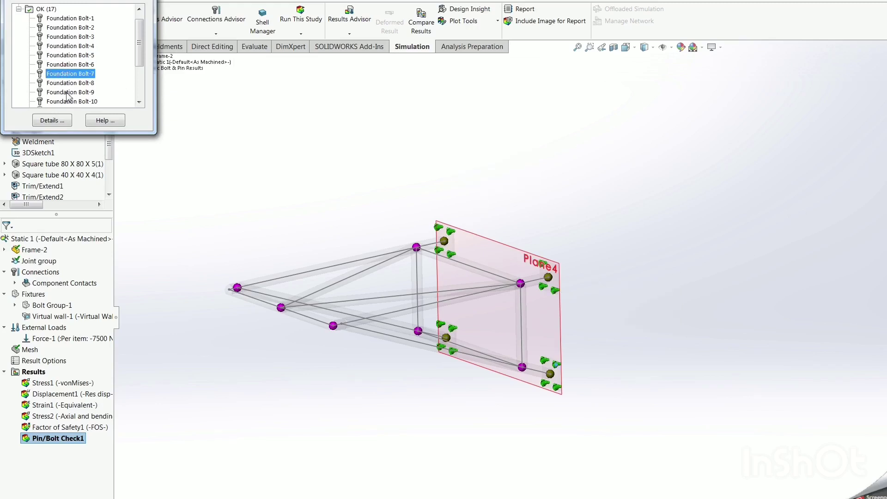
{"action": "left_click", "coordinate": [68, 93]}
{"action": "scroll", "coordinate": [68, 96], "scroll_direction": "down", "scroll_amount": 2}
{"action": "left_click", "coordinate": [68, 93]}
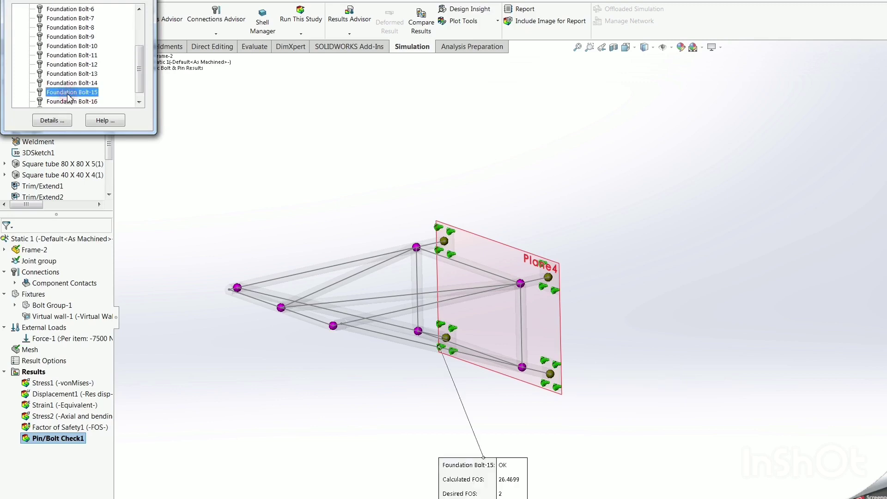
{"action": "left_click", "coordinate": [71, 102]}
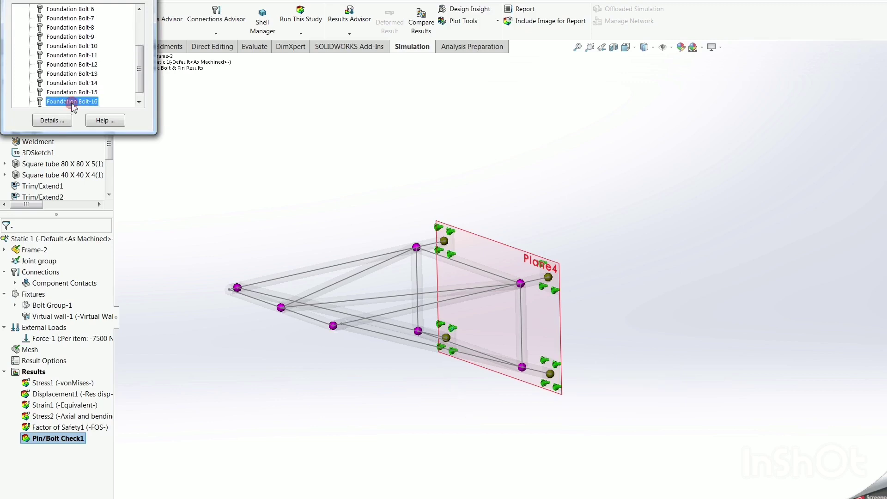
{"action": "left_click", "coordinate": [324, 174]}
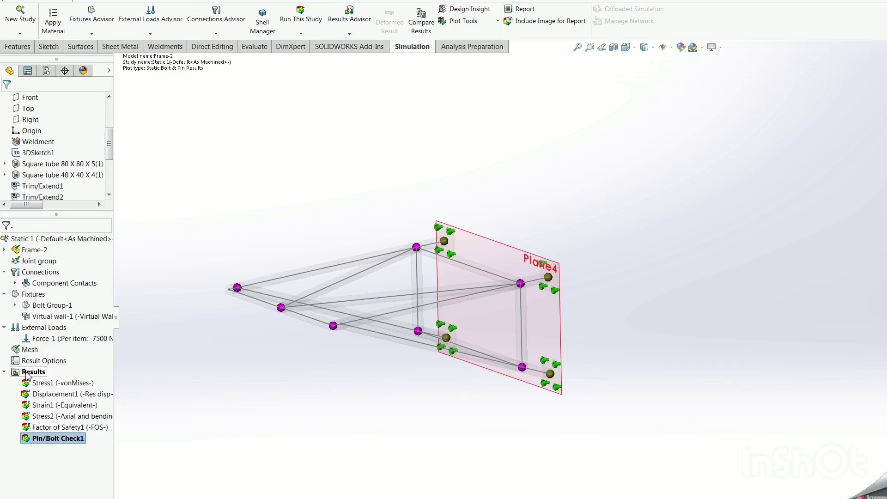
Show the Displacement1 plot (max URES 4.740e-001 mm) and nudge its legend right.
{"action": "left_click", "coordinate": [45, 392]}
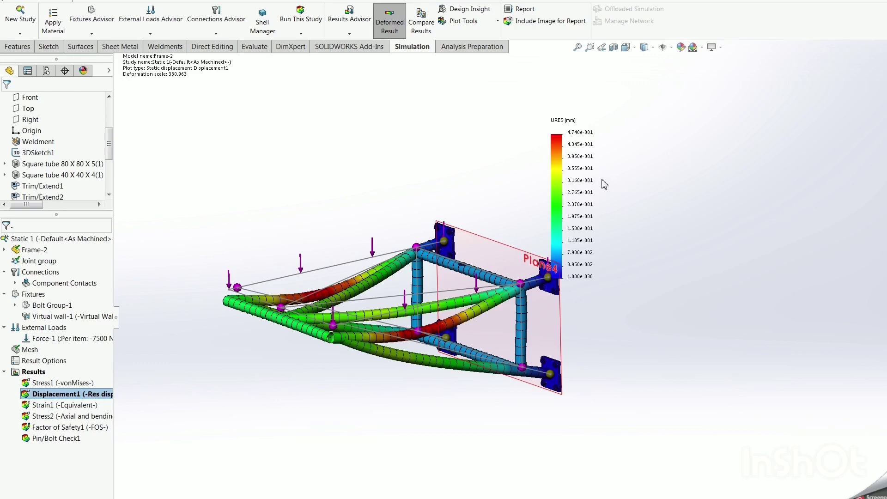
{"action": "left_click_drag", "start_coordinate": [591, 181], "coordinate": [619, 178]}
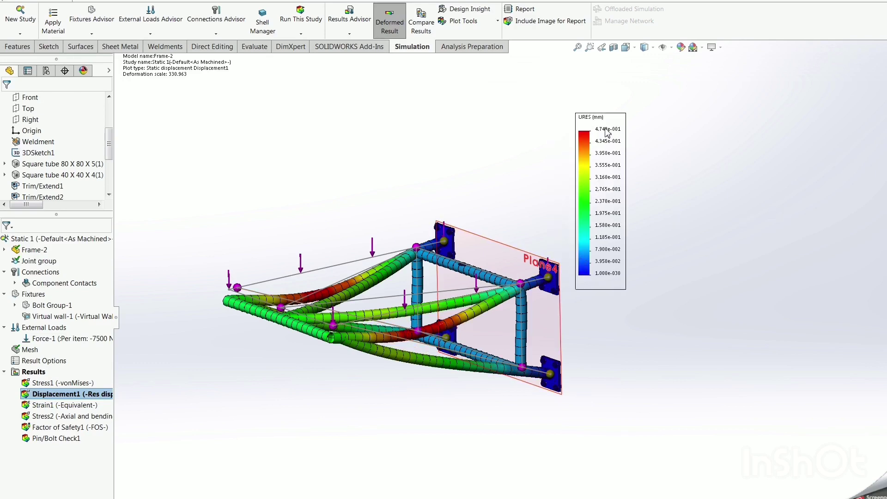
Switch the Displacement1 legend to general number format, showing 0.474 down to 1e-030.
{"action": "right_click", "coordinate": [65, 394]}
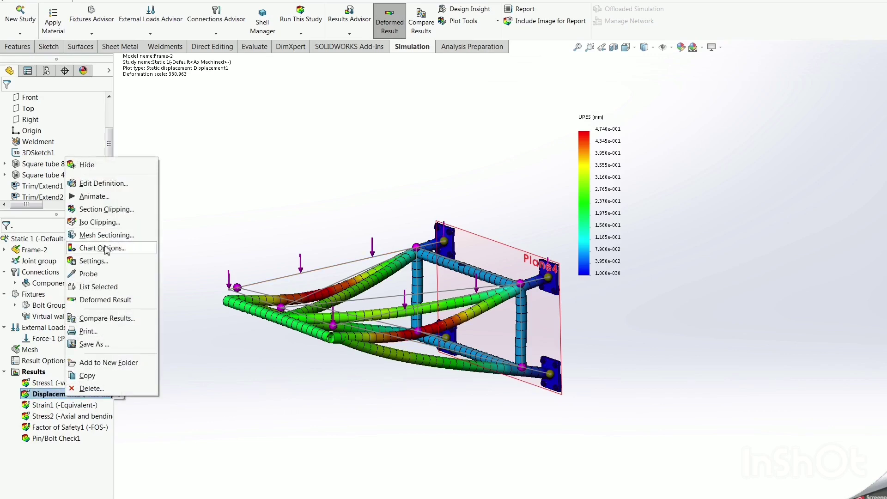
{"action": "left_click", "coordinate": [103, 249]}
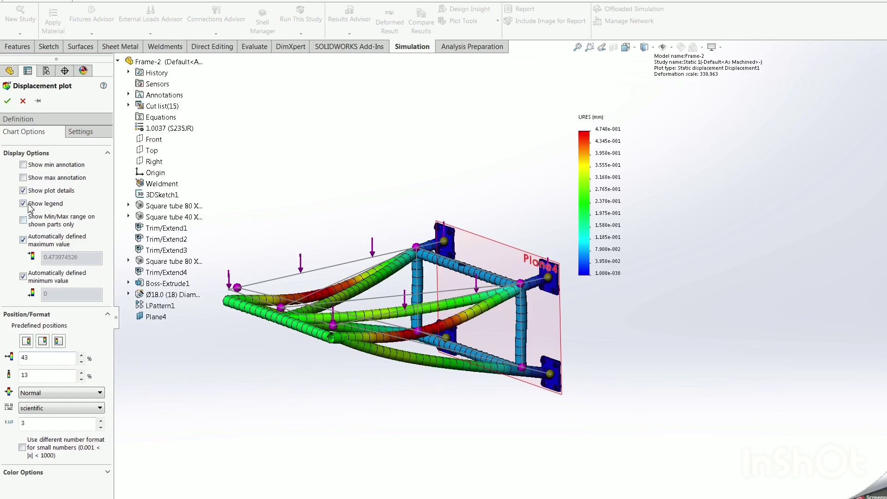
{"action": "left_click", "coordinate": [39, 408]}
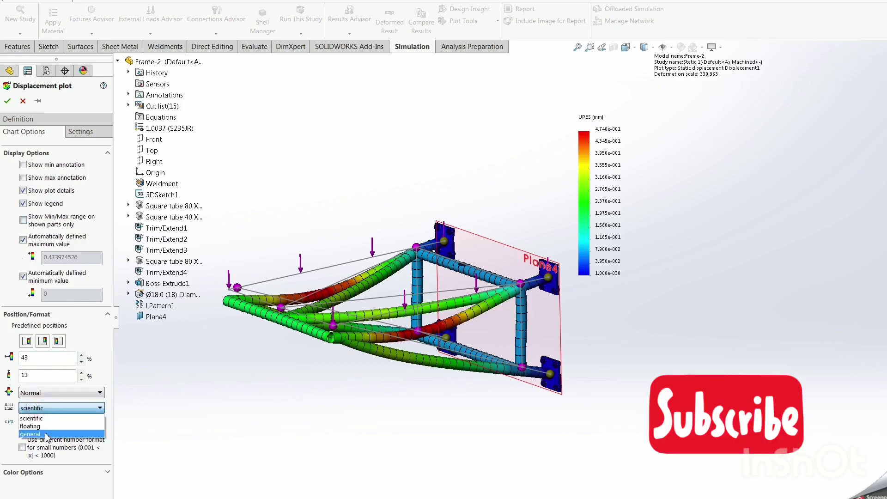
{"action": "left_click", "coordinate": [45, 433]}
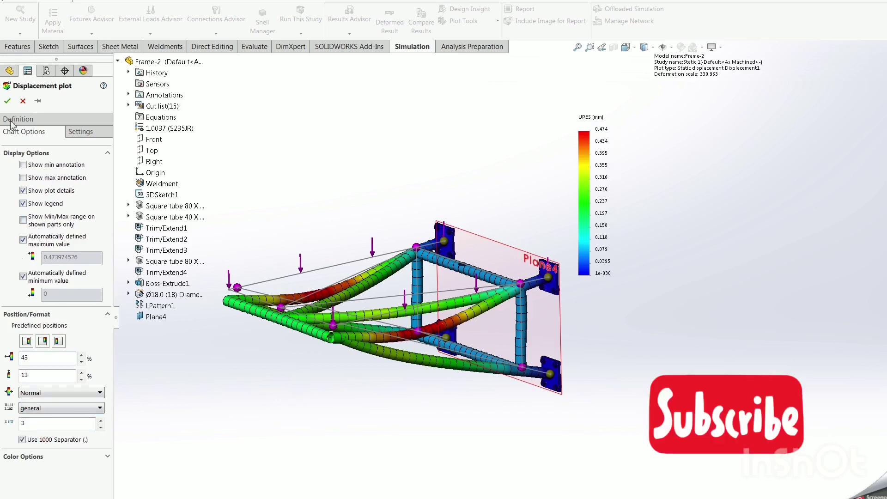
{"action": "left_click", "coordinate": [7, 100]}
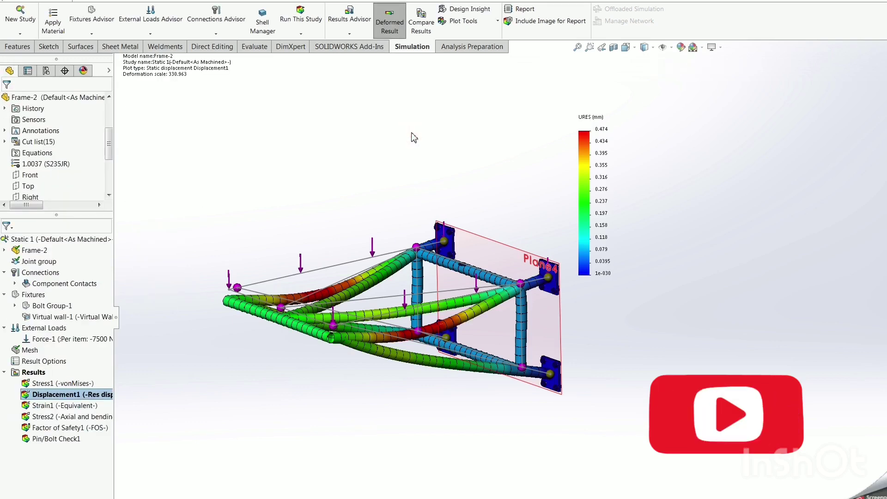
Widen the study tree panel, then orbit and zoom in on the wall plates.
{"action": "left_click_drag", "start_coordinate": [114, 257], "coordinate": [149, 257]}
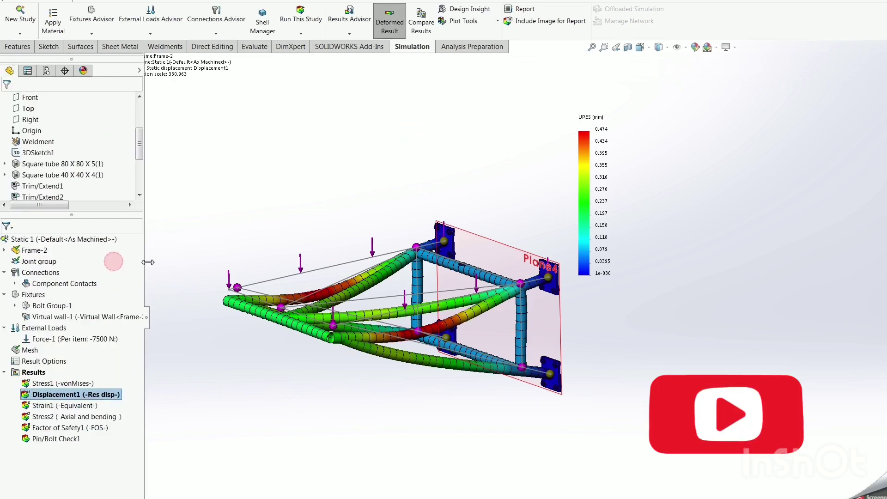
{"action": "left_click", "coordinate": [266, 213]}
{"action": "mouse_move", "coordinate": [344, 235]}
{"action": "middle_mouse_down"}
{"action": "mouse_move", "coordinate": [321, 232]}
{"action": "mouse_move", "coordinate": [548, 308]}
{"action": "middle_mouse_up"}
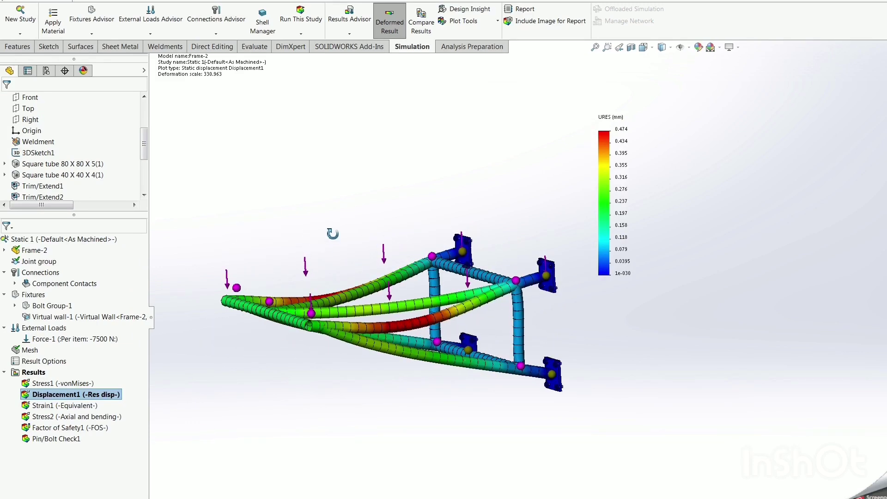
{"action": "scroll", "coordinate": [549, 308], "scroll_direction": "down", "scroll_amount": 5}
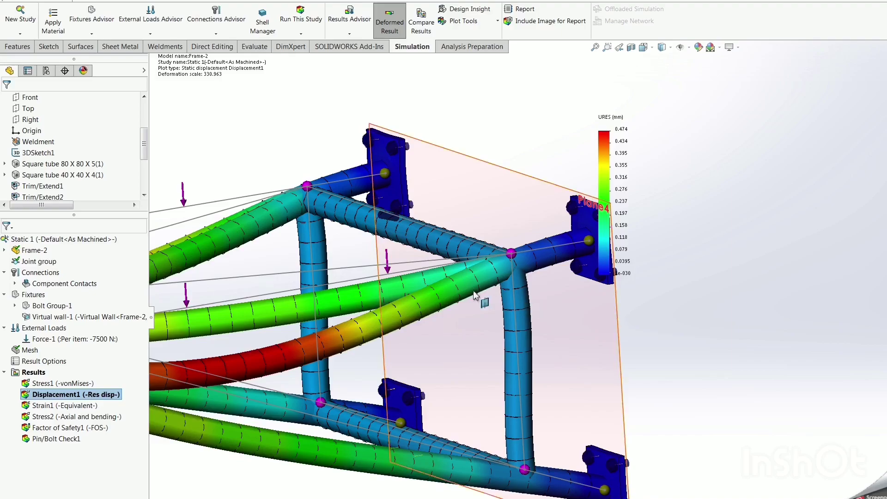